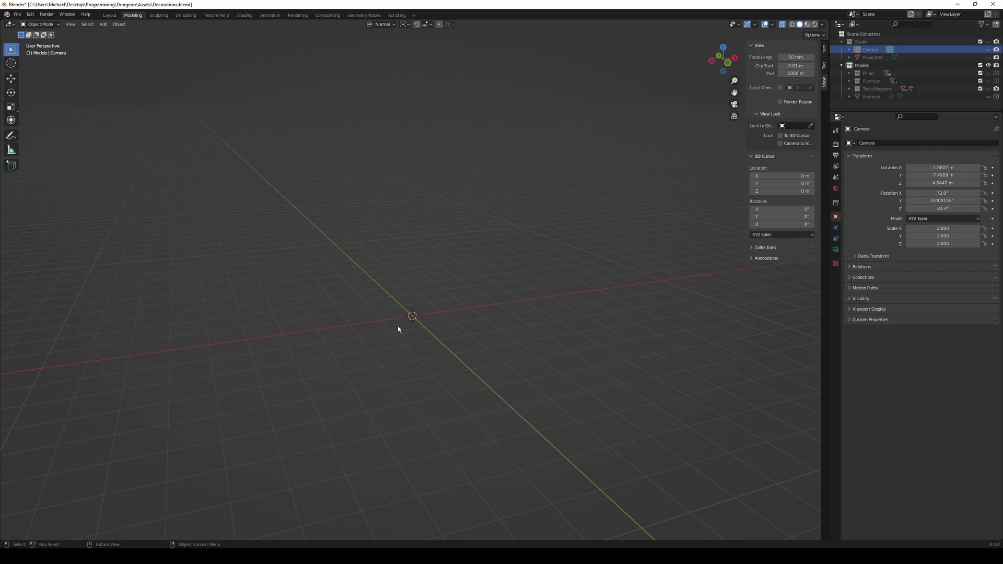
Orbit the view around the empty scene at the origin.
{"action": "middle_click_drag", "start_coordinate": [393, 326], "coordinate": [397, 327]}
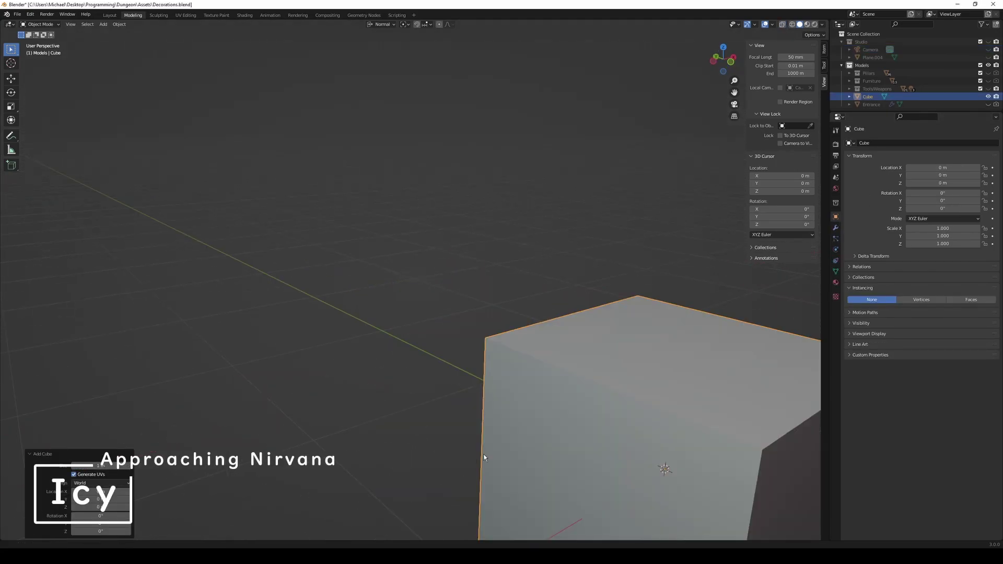
Loop-cut the Crate 1x1 face, bevel the plank edges and extrude the plank faces along normals.
{"action": "key", "text": "alt+a"}
{"action": "middle_click_drag", "start_coordinate": [404, 472], "coordinate": [488, 304]}
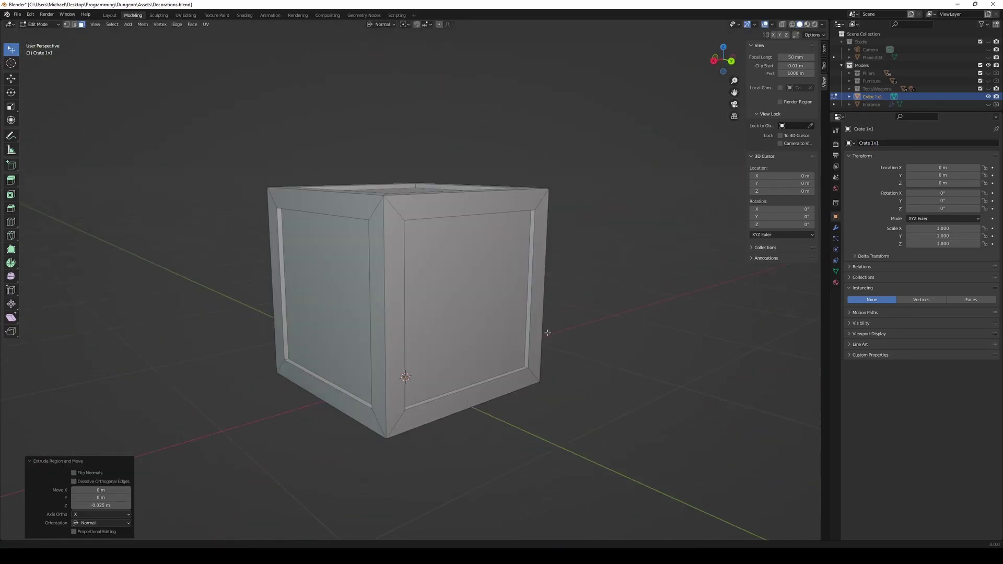
{"action": "middle_click_drag", "start_coordinate": [492, 303], "coordinate": [374, 199]}
{"action": "key", "text": "ctrl+r"}
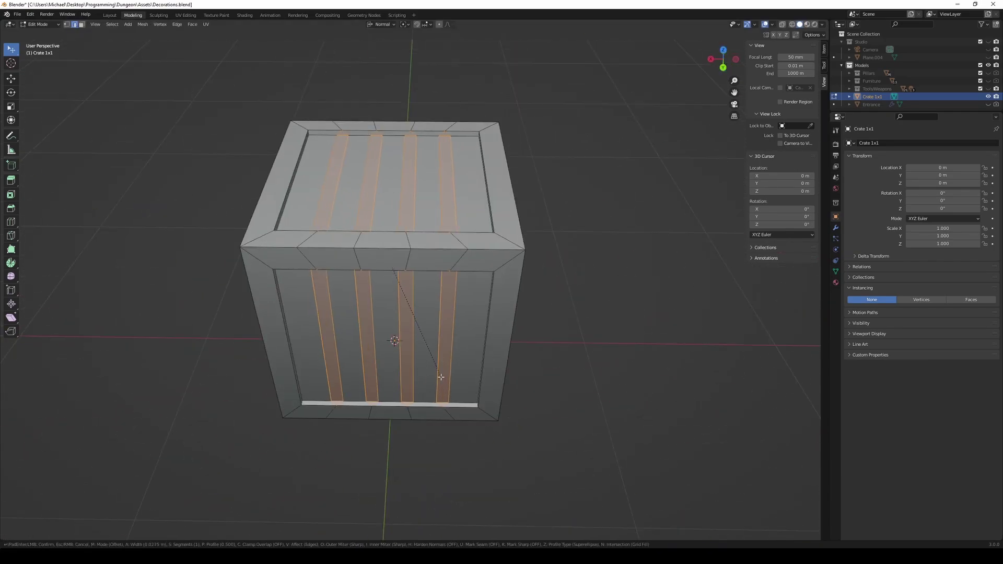
{"action": "left_click", "coordinate": [441, 377]}
{"action": "key", "text": "alt+e"}
{"action": "left_click", "coordinate": [434, 50]}
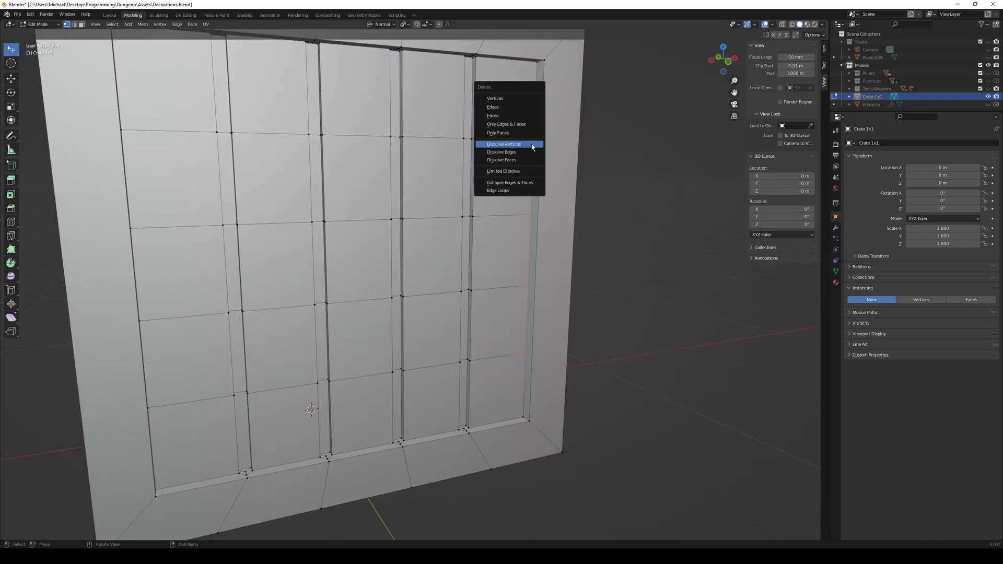
Dissolve the plank strip faces into one face and apply a Limited Dissolve.
{"action": "left_click", "coordinate": [471, 206]}
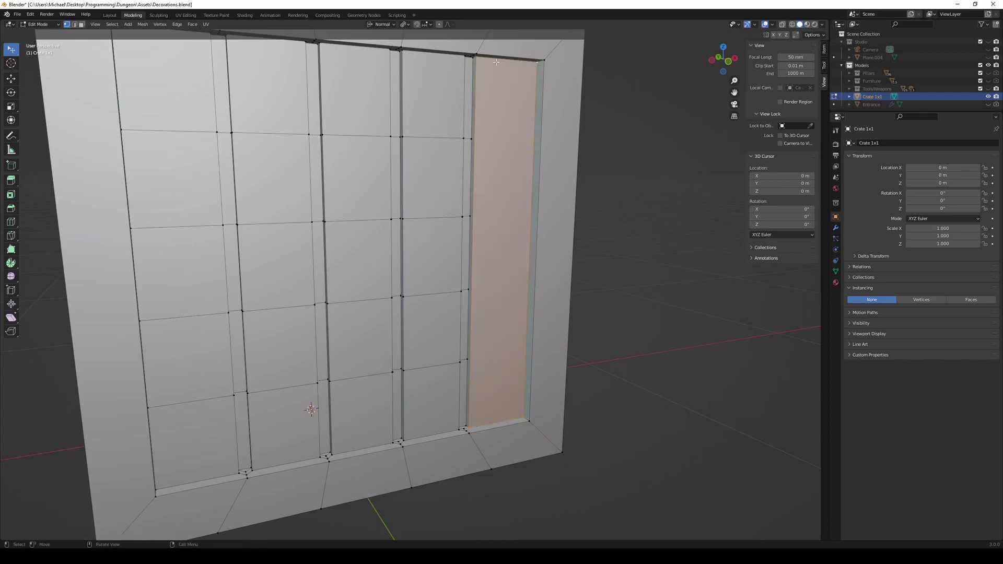
{"action": "middle_click_drag", "start_coordinate": [475, 149], "coordinate": [323, 125]}
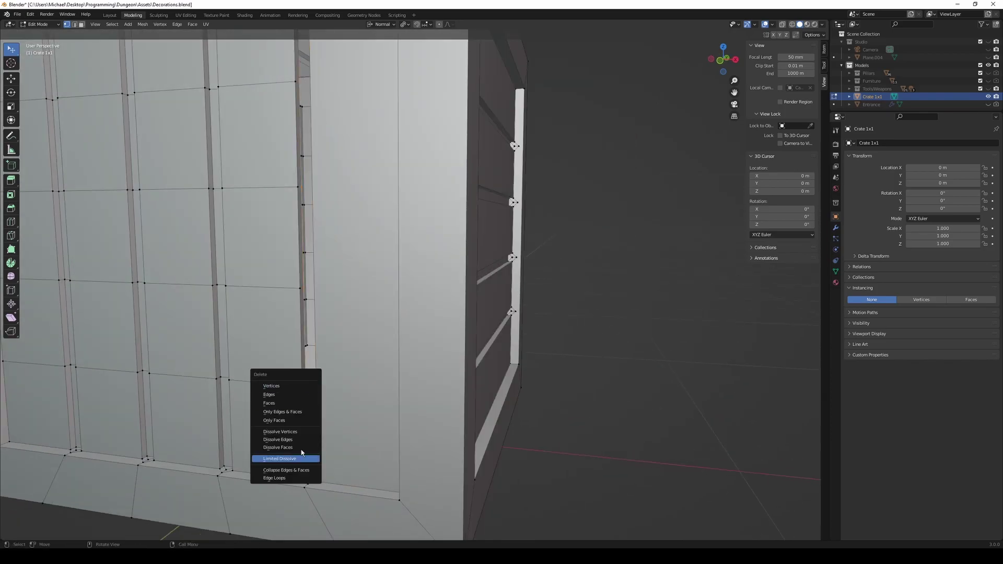
{"action": "left_click", "coordinate": [285, 458]}
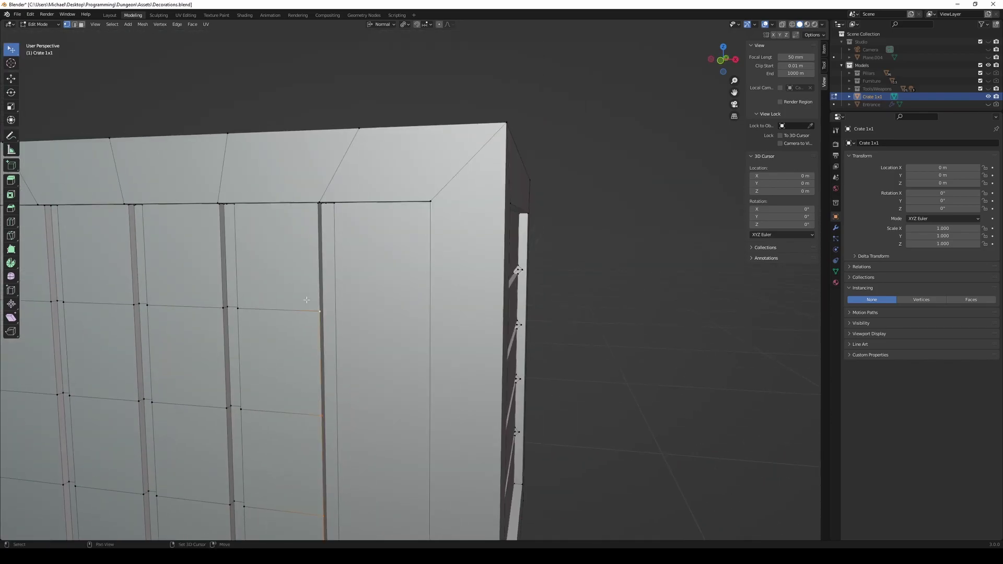
{"action": "mouse_move", "coordinate": [302, 452]}
{"action": "middle_mouse_down"}
{"action": "mouse_move", "coordinate": [340, 241]}
{"action": "mouse_move", "coordinate": [308, 445]}
{"action": "middle_mouse_up"}
{"action": "scroll", "coordinate": [256, 502], "scroll_direction": "down", "scroll_amount": 8}
{"action": "middle_click_drag", "start_coordinate": [665, 358], "coordinate": [365, 314]}
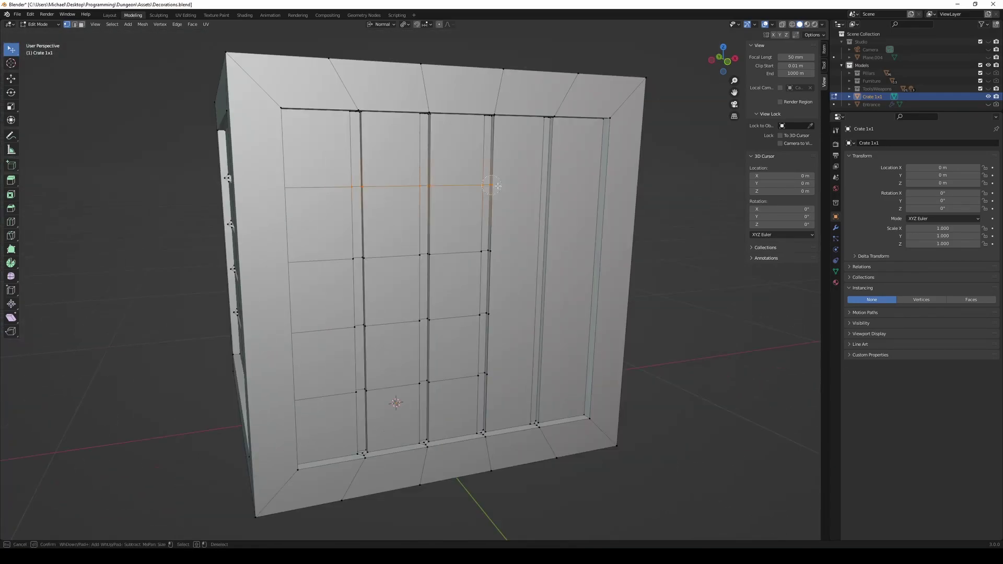
{"action": "scroll", "coordinate": [366, 314], "scroll_direction": "up", "scroll_amount": 3}
Select the whole crate mesh and merge overlapping vertices by distance.
{"action": "key", "text": "c"}
{"action": "key", "text": "Escape"}
{"action": "scroll", "coordinate": [336, 388], "scroll_direction": "up", "scroll_amount": 2}
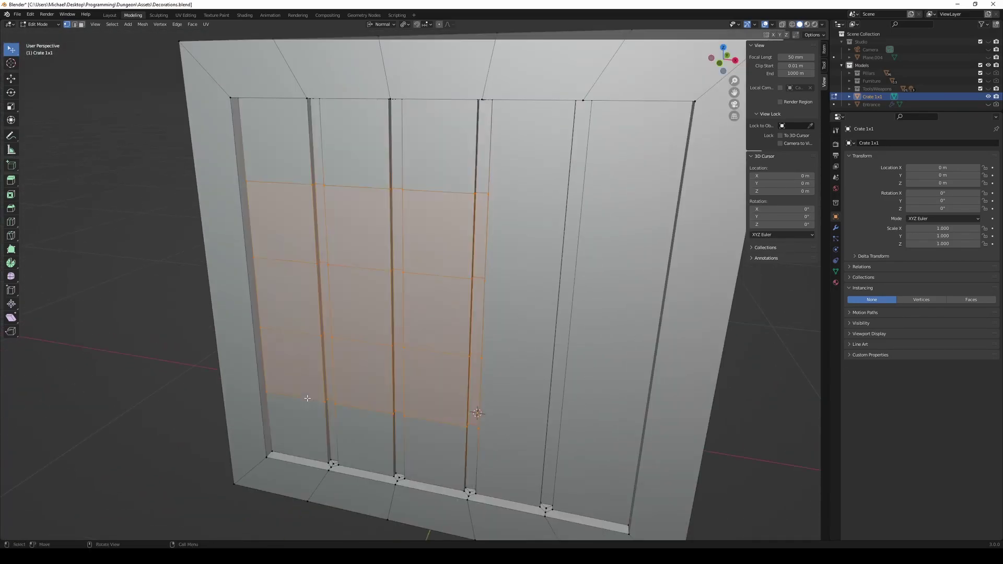
{"action": "key", "text": "a"}
{"action": "key", "text": "m"}
{"action": "left_click", "coordinate": [340, 450]}
Delete the front faces between the planks, opening gaps into the crate.
{"action": "left_click_drag", "start_coordinate": [320, 338], "coordinate": [319, 188]}
{"action": "scroll", "coordinate": [319, 189], "scroll_direction": "down", "scroll_amount": 3}
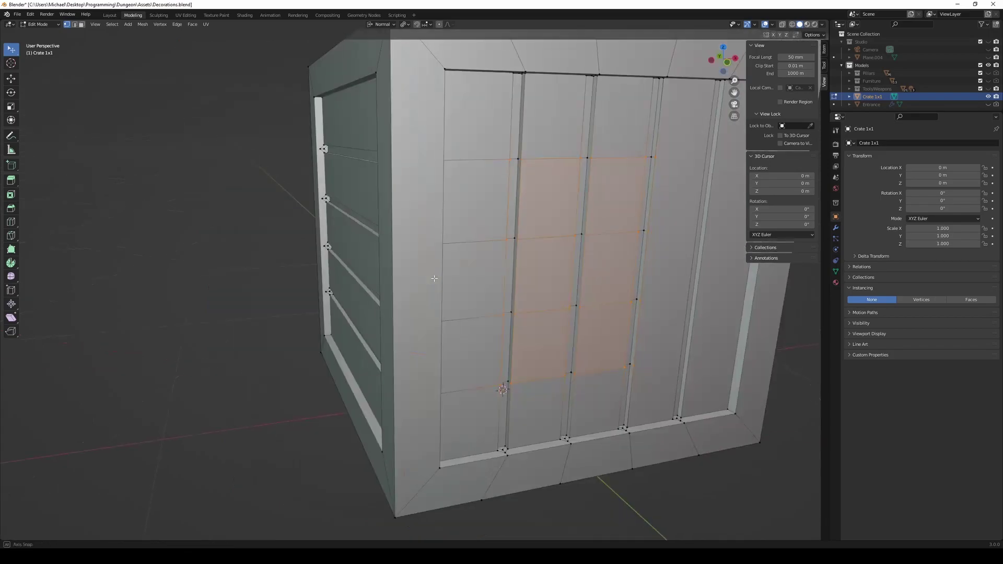
{"action": "scroll", "coordinate": [262, 168], "scroll_direction": "up", "scroll_amount": 3}
{"action": "key", "text": "x"}
{"action": "left_click", "coordinate": [262, 167]}
{"action": "mouse_move", "coordinate": [355, 124]}
{"action": "middle_mouse_down"}
{"action": "mouse_move", "coordinate": [478, 130]}
{"action": "mouse_move", "coordinate": [455, 475]}
{"action": "middle_mouse_up"}
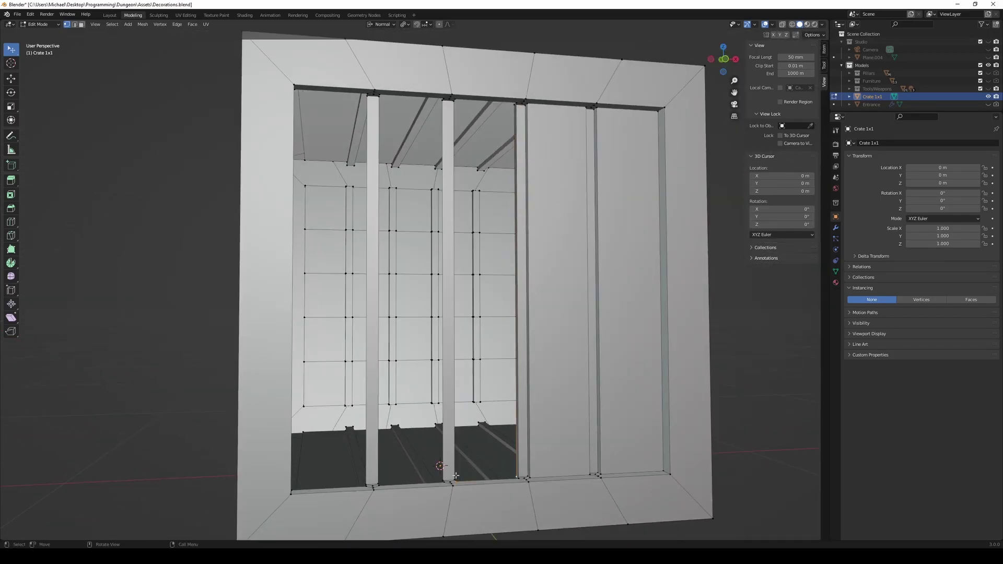
{"action": "middle_click_drag", "start_coordinate": [364, 97], "coordinate": [396, 483]}
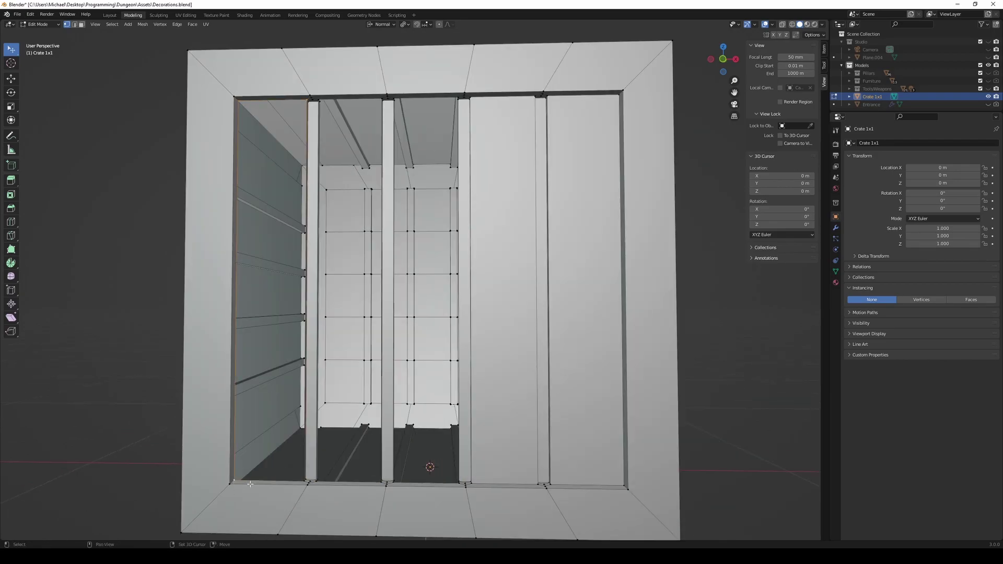
Zoom and orbit to bring the crate's inner rim edges into view.
{"action": "scroll", "coordinate": [396, 483], "scroll_direction": "up", "scroll_amount": 3}
{"action": "scroll", "coordinate": [511, 295], "scroll_direction": "up", "scroll_amount": 3}
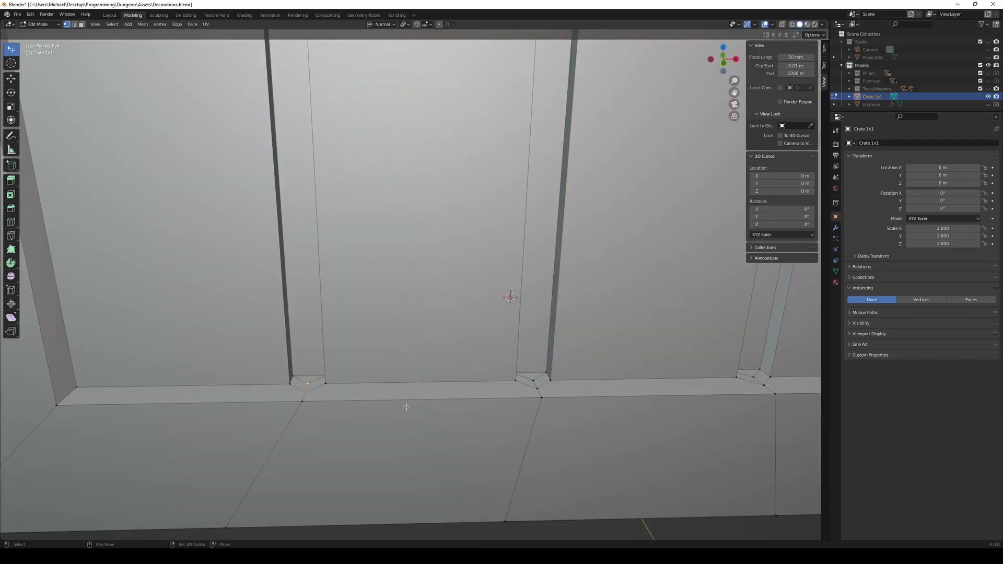
{"action": "scroll", "coordinate": [258, 309], "scroll_direction": "up", "scroll_amount": 2}
{"action": "scroll", "coordinate": [585, 406], "scroll_direction": "up", "scroll_amount": 2}
{"action": "scroll", "coordinate": [585, 406], "scroll_direction": "down", "scroll_amount": 2}
{"action": "scroll", "coordinate": [479, 376], "scroll_direction": "down", "scroll_amount": 2}
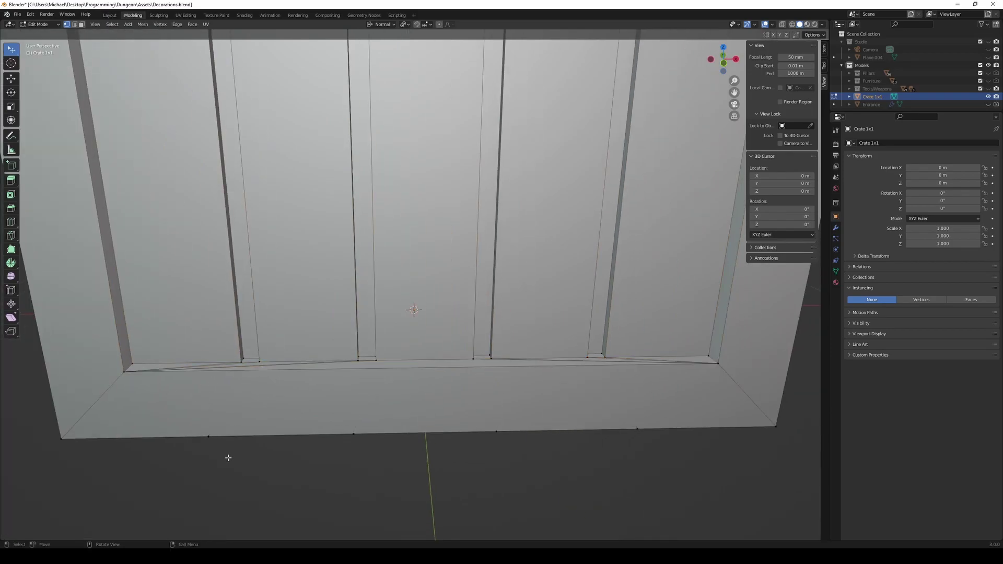
{"action": "middle_click_drag", "start_coordinate": [228, 457], "coordinate": [232, 226]}
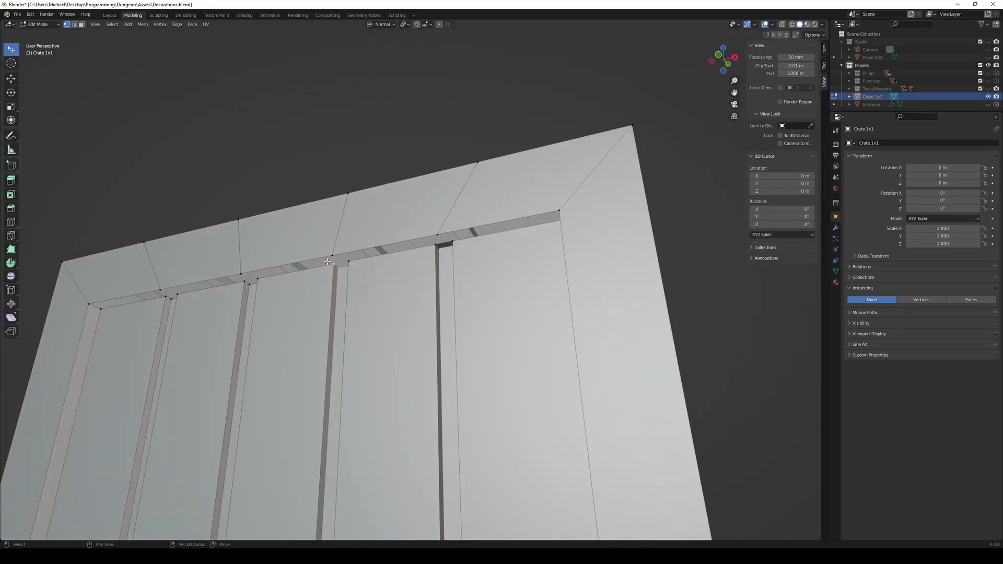
{"action": "mouse_move", "coordinate": [561, 241]}
{"action": "middle_mouse_down"}
{"action": "mouse_move", "coordinate": [601, 292]}
{"action": "mouse_move", "coordinate": [629, 300]}
{"action": "middle_mouse_up"}
Select the inner rim edges along the shortest path between two vertices.
{"action": "left_click", "coordinate": [567, 293], "text": "ctrl"}
{"action": "key", "text": "x"}
{"action": "key", "text": "Escape"}
{"action": "left_click", "coordinate": [629, 299], "text": "ctrl"}
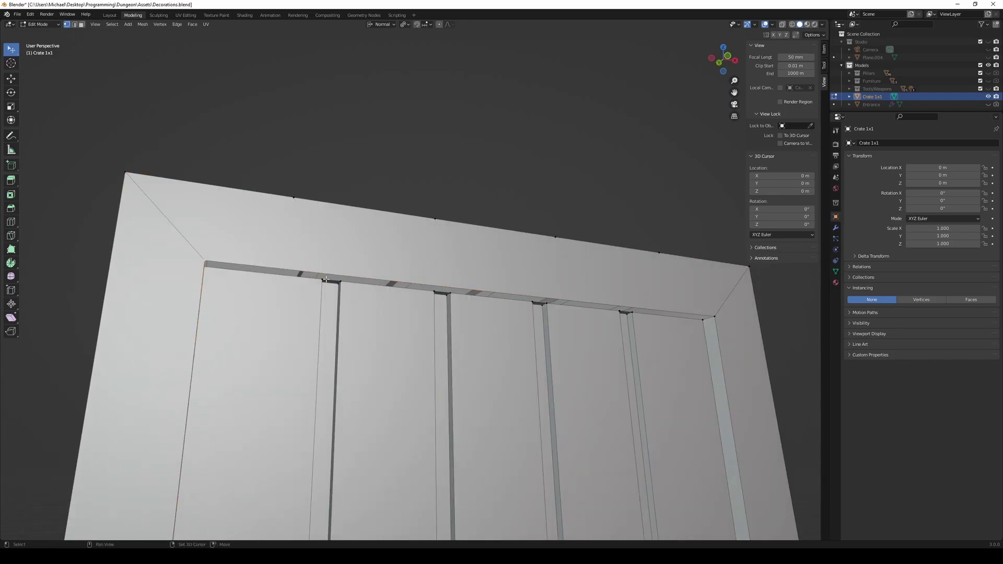
{"action": "scroll", "coordinate": [593, 314], "scroll_direction": "down", "scroll_amount": 5}
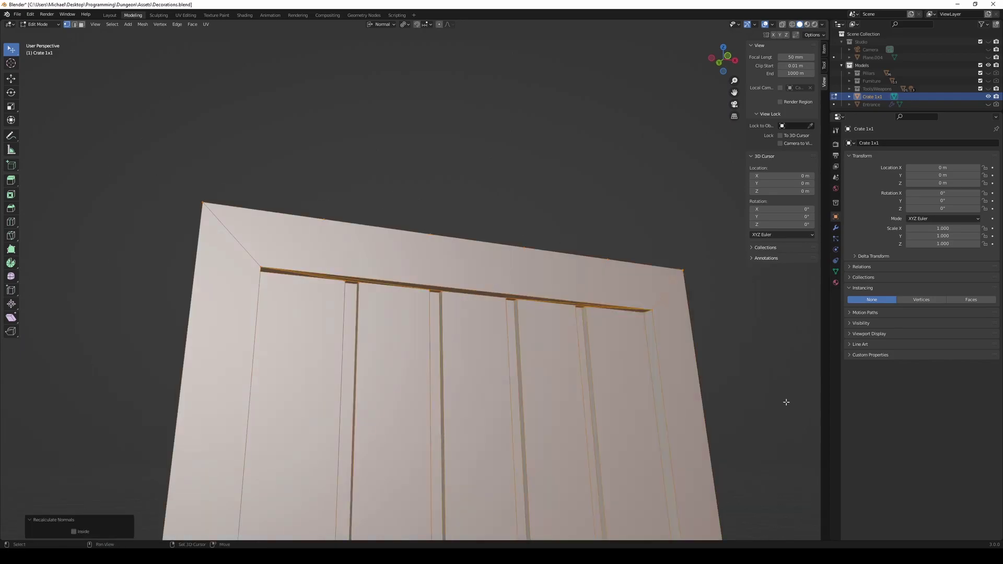
{"action": "middle_click_drag", "start_coordinate": [783, 402], "coordinate": [758, 313]}
{"action": "scroll", "coordinate": [384, 234], "scroll_direction": "up", "scroll_amount": 5}
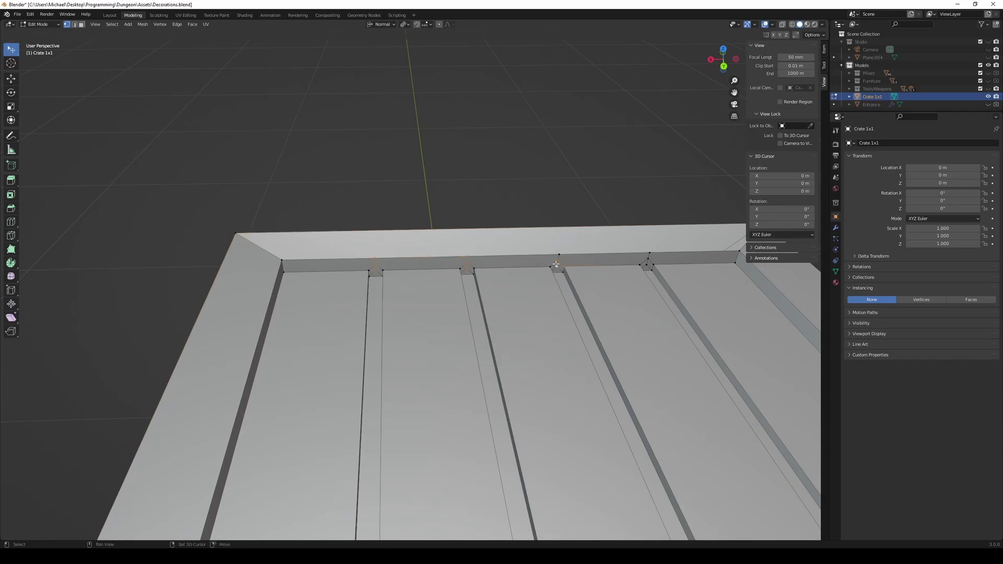
{"action": "scroll", "coordinate": [556, 265], "scroll_direction": "down", "scroll_amount": 3}
Orbit around the top rim and add another rim edge to the selection.
{"action": "middle_click_drag", "start_coordinate": [556, 264], "coordinate": [428, 282]}
{"action": "scroll", "coordinate": [383, 287], "scroll_direction": "up", "scroll_amount": 4}
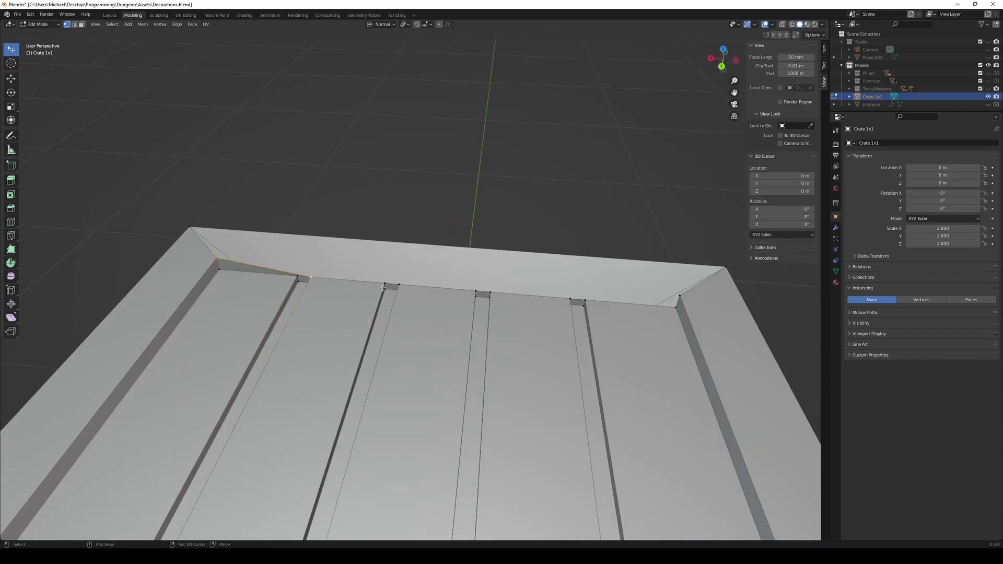
{"action": "middle_click_drag", "start_coordinate": [603, 308], "coordinate": [425, 318]}
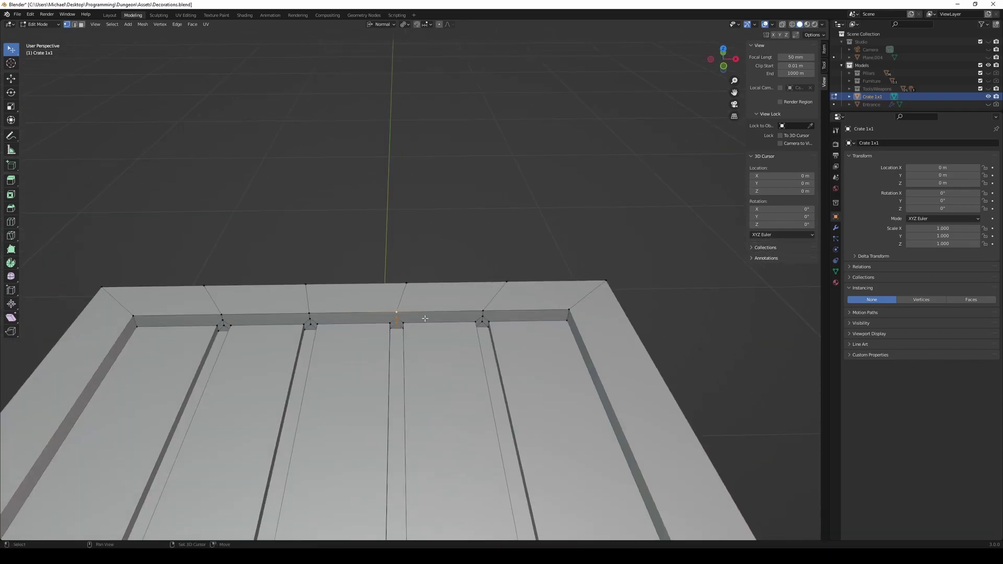
{"action": "scroll", "coordinate": [220, 337], "scroll_direction": "down", "scroll_amount": 3}
{"action": "middle_click_drag", "start_coordinate": [220, 337], "coordinate": [495, 304]}
{"action": "scroll", "coordinate": [495, 305], "scroll_direction": "up", "scroll_amount": 3}
{"action": "left_click", "coordinate": [495, 305], "text": "shift"}
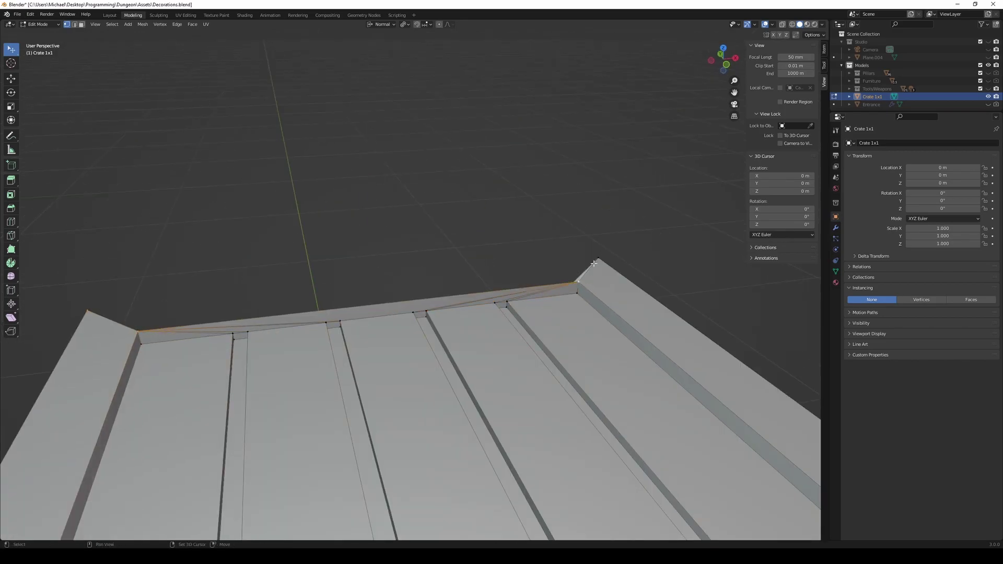
Inspect the crate's top, side faces and underside, panning along the rim.
{"action": "middle_click_drag", "start_coordinate": [594, 264], "coordinate": [335, 287]}
{"action": "middle_click_drag", "start_coordinate": [568, 285], "coordinate": [613, 307]}
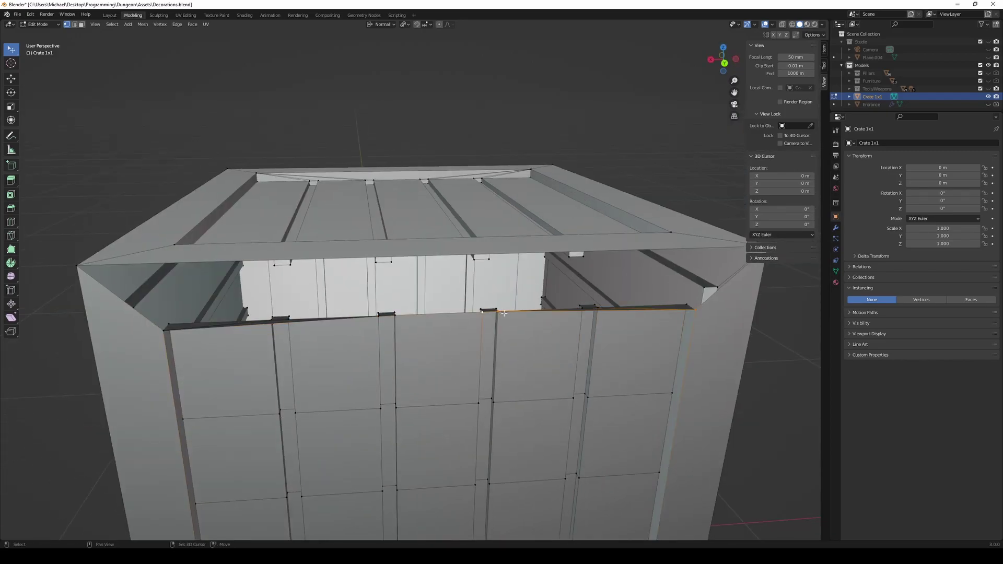
{"action": "middle_click_drag", "start_coordinate": [697, 319], "coordinate": [212, 222]}
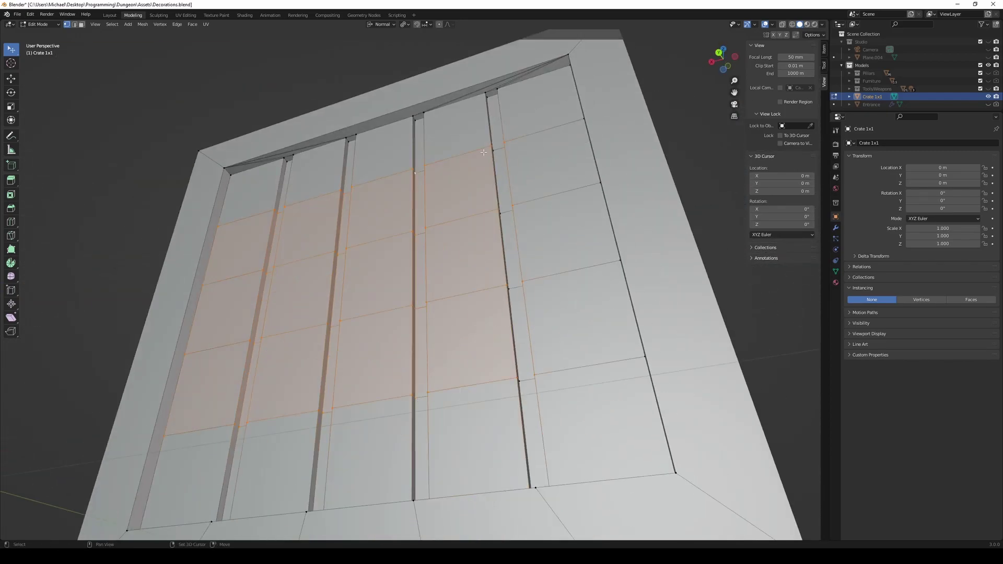
{"action": "mouse_move", "coordinate": [558, 142]}
{"action": "middle_mouse_down"}
{"action": "mouse_move", "coordinate": [306, 293]}
{"action": "mouse_move", "coordinate": [401, 320]}
{"action": "mouse_move", "coordinate": [472, 317]}
{"action": "middle_mouse_up"}
{"action": "middle_click_drag", "start_coordinate": [260, 310], "coordinate": [304, 328], "text": "shift"}
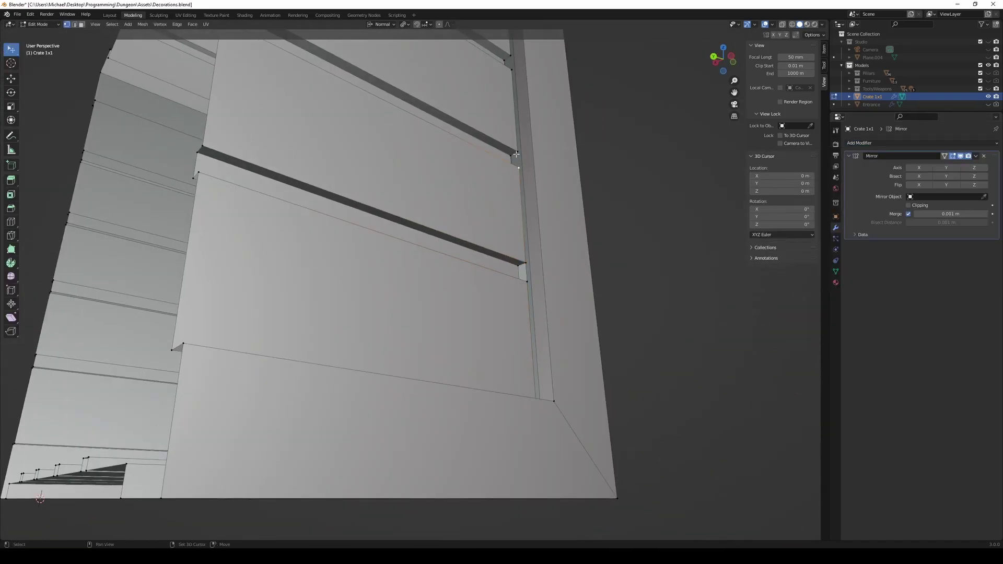
Orbit and zoom out to inspect the crate's edge and interior.
{"action": "mouse_move", "coordinate": [517, 154]}
{"action": "middle_mouse_down"}
{"action": "mouse_move", "coordinate": [471, 355]}
{"action": "mouse_move", "coordinate": [525, 249]}
{"action": "middle_mouse_up"}
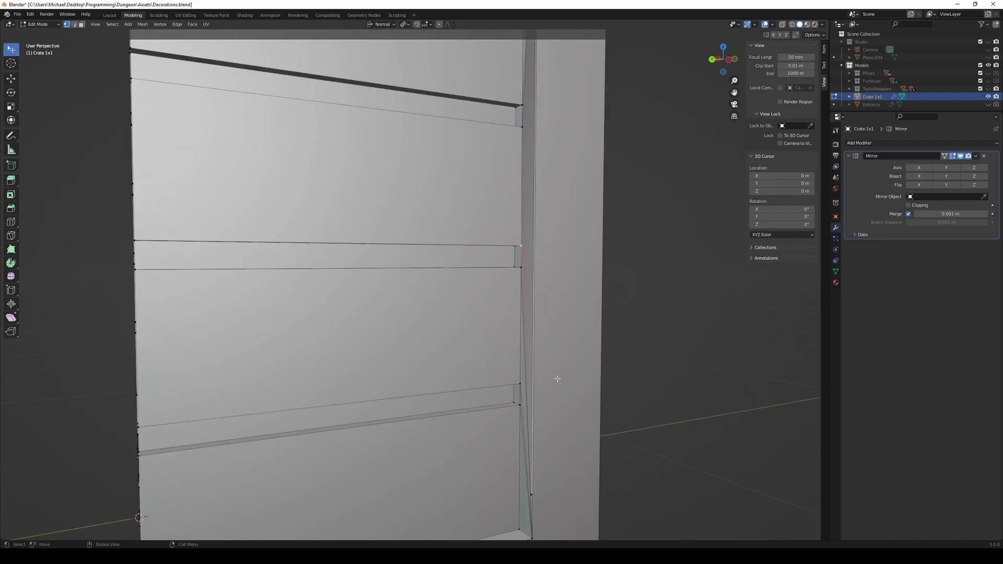
{"action": "middle_click_drag", "start_coordinate": [557, 379], "coordinate": [349, 255]}
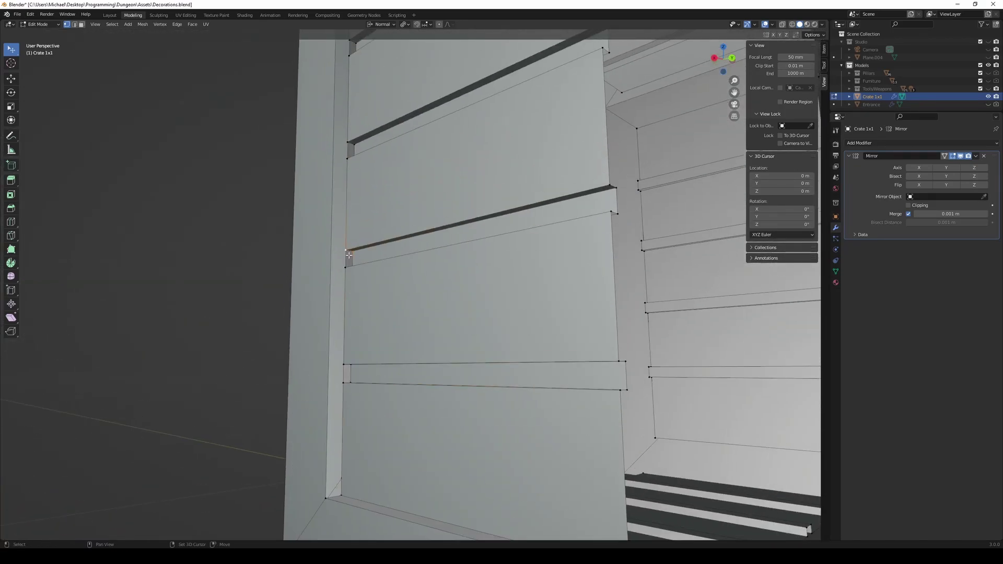
{"action": "scroll", "coordinate": [349, 255], "scroll_direction": "down", "scroll_amount": 3}
{"action": "scroll", "coordinate": [349, 147], "scroll_direction": "down", "scroll_amount": 3}
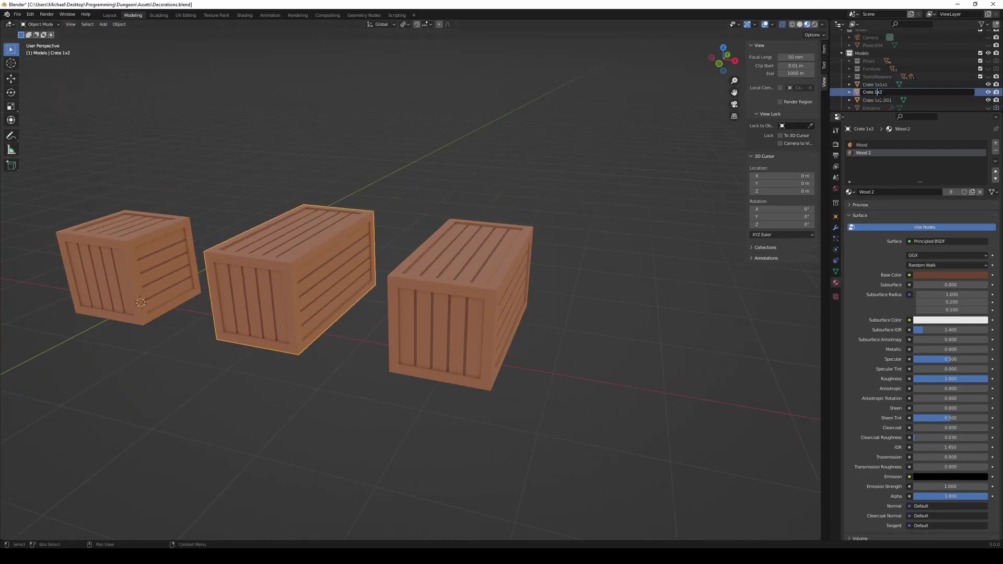
Select the second crate's top edge in front view, then return to Object Mode.
{"action": "key", "text": "Tab"}
{"action": "key", "text": "KP_1"}
{"action": "left_click_drag", "start_coordinate": [546, 180], "coordinate": [363, 260]}
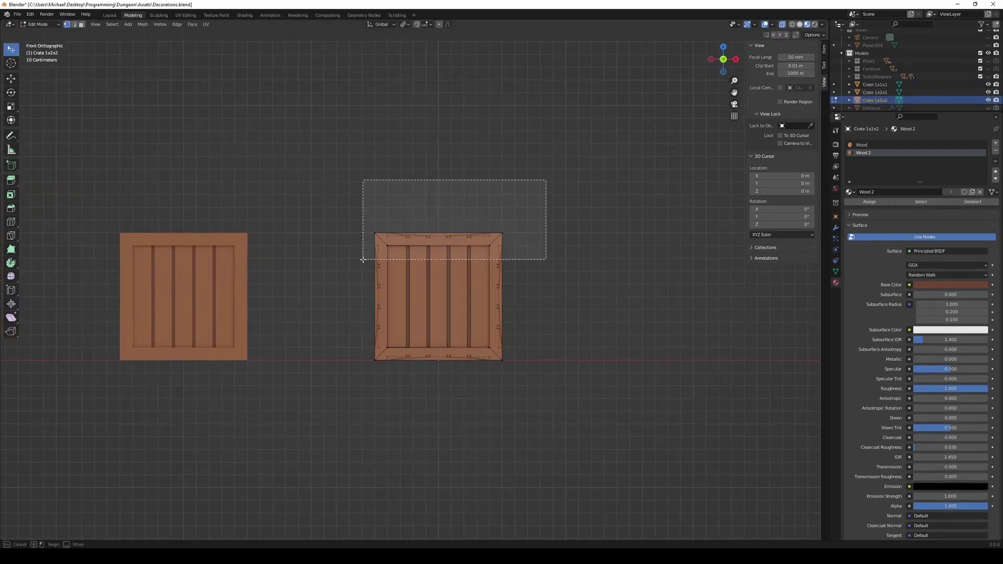
{"action": "middle_click_drag", "start_coordinate": [641, 228], "coordinate": [566, 228]}
{"action": "key", "text": "Tab"}
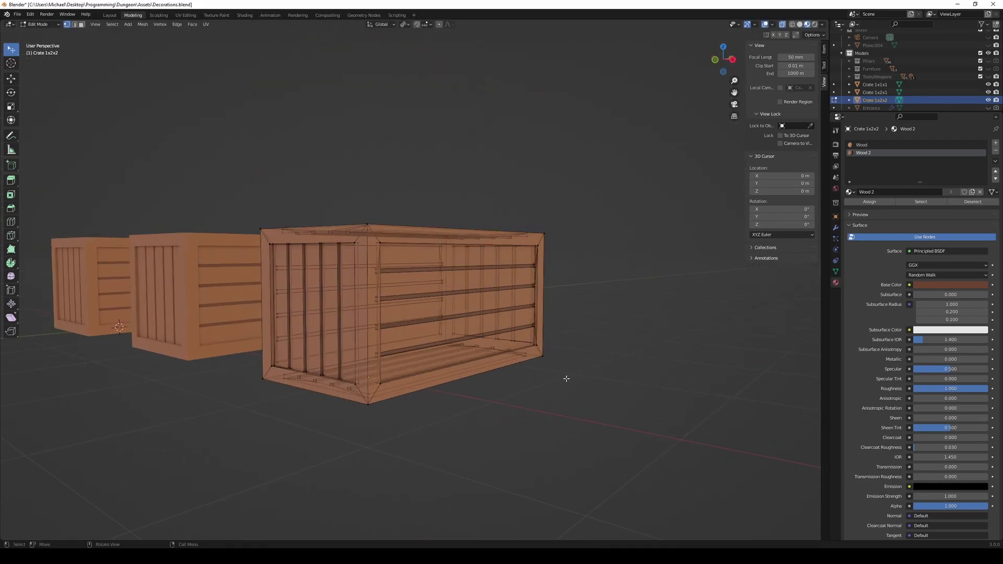
Add a Mirror modifier to Crate 1x2x2 and apply it to stack the crate.
{"action": "left_click", "coordinate": [888, 143]}
{"action": "left_click", "coordinate": [852, 234]}
{"action": "key", "text": "ctrl+a"}
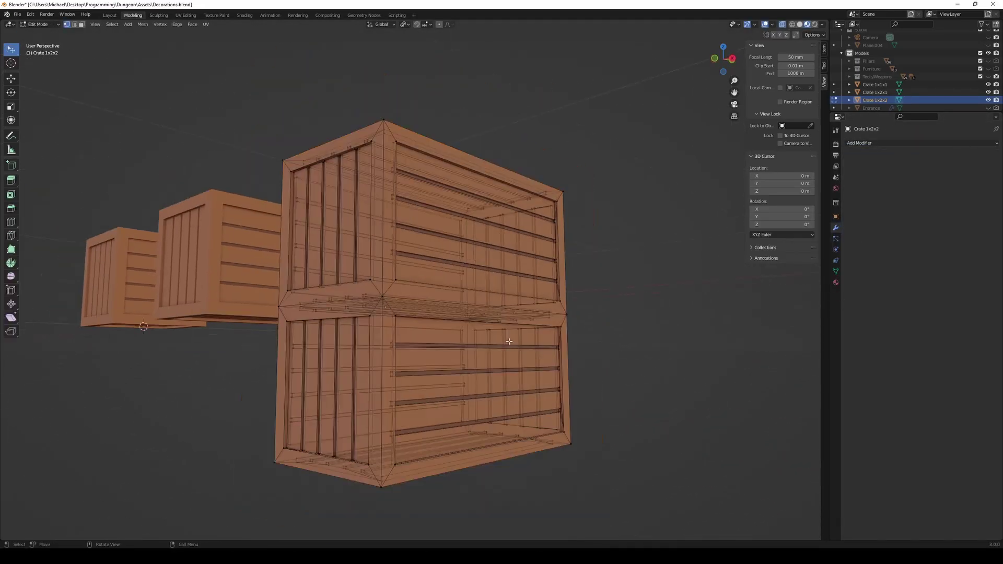
{"action": "middle_click_drag", "start_coordinate": [397, 271], "coordinate": [320, 286]}
Select the entire mesh and merge overlapping vertices along the middle seam.
{"action": "key", "text": "Tab"}
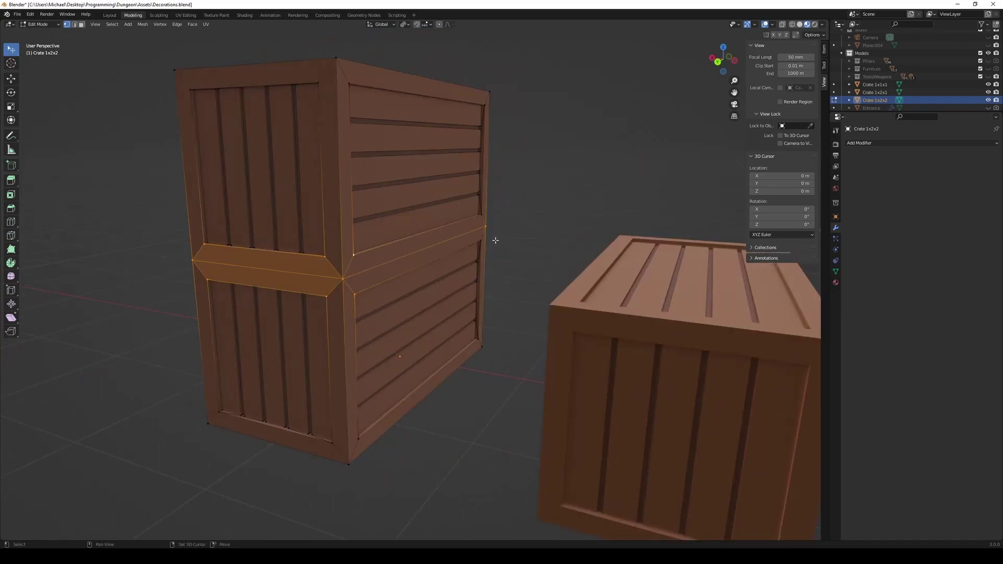
{"action": "middle_click_drag", "start_coordinate": [495, 241], "coordinate": [424, 350]}
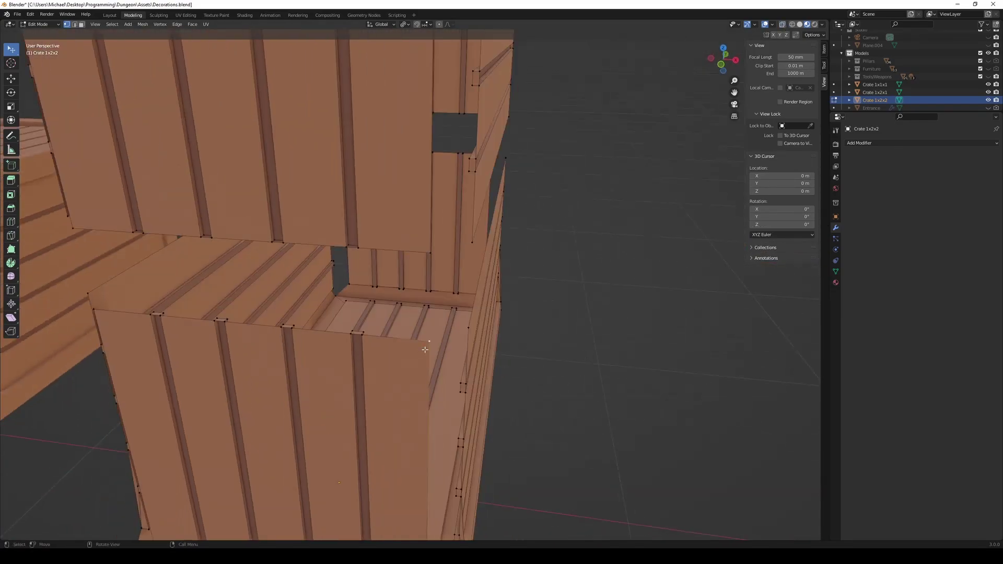
{"action": "key", "text": "KP_1"}
{"action": "key", "text": "a"}
{"action": "key", "text": "s"}
{"action": "key", "text": "z"}
{"action": "key", "text": "0"}
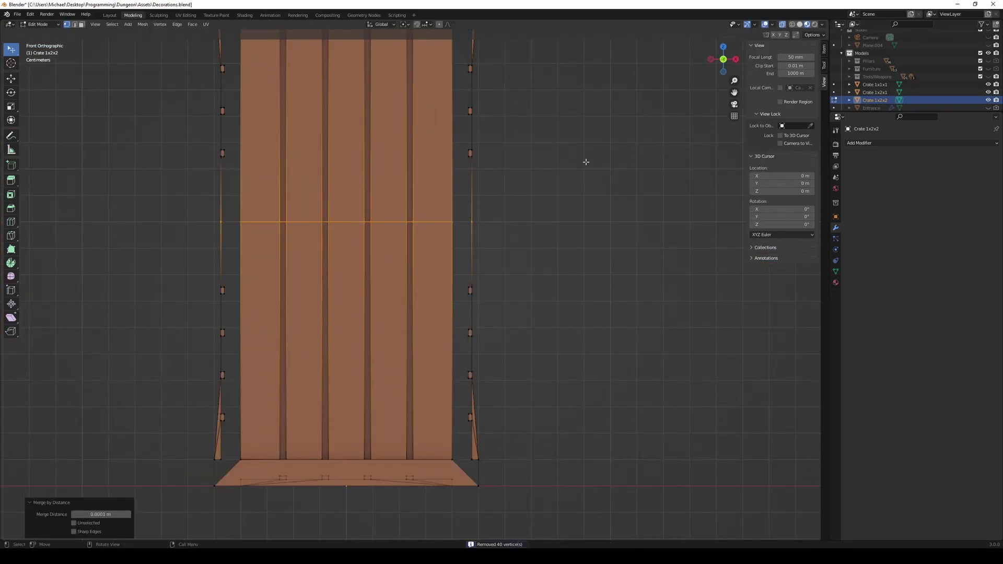
Dissolve the leftover edge loops at the crate's middle seam.
{"action": "mouse_move", "coordinate": [585, 162]}
{"action": "middle_mouse_down"}
{"action": "mouse_move", "coordinate": [389, 280]}
{"action": "mouse_move", "coordinate": [368, 262]}
{"action": "mouse_move", "coordinate": [514, 275]}
{"action": "middle_mouse_up"}
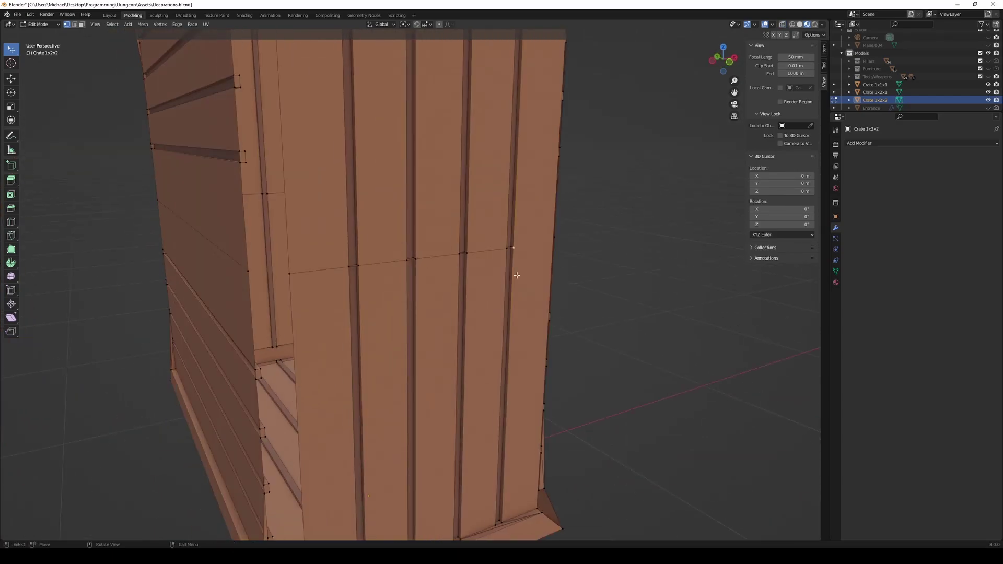
{"action": "key", "text": "KP_1"}
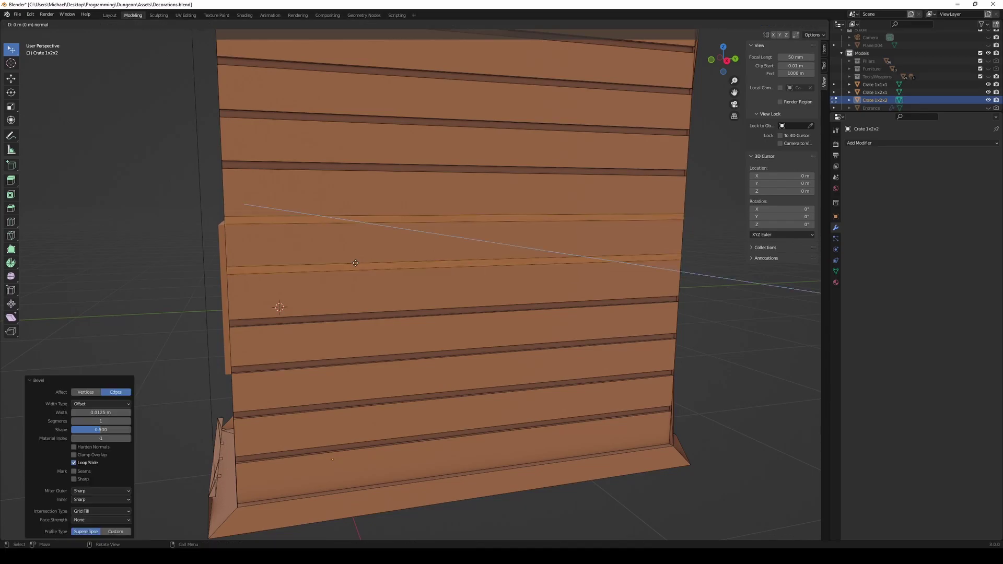
{"action": "key", "text": "x"}
{"action": "left_click", "coordinate": [355, 269]}
{"action": "scroll", "coordinate": [308, 286], "scroll_direction": "up", "scroll_amount": 4}
{"action": "mouse_move", "coordinate": [355, 263]}
{"action": "middle_mouse_down"}
{"action": "mouse_move", "coordinate": [308, 286]}
{"action": "mouse_move", "coordinate": [333, 291]}
{"action": "middle_mouse_up"}
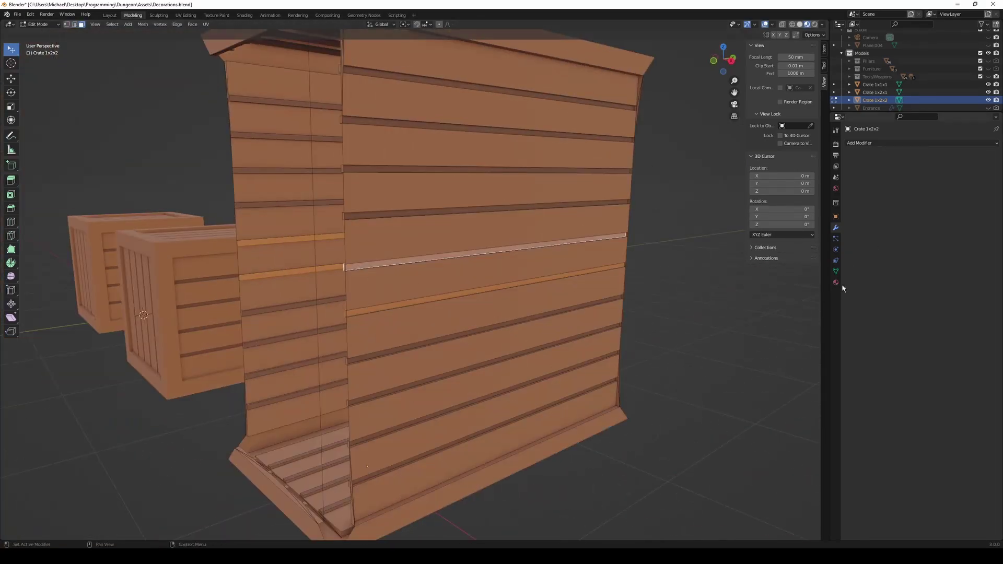
Delete only the inner faces at the tall crate's seam.
{"action": "mouse_move", "coordinate": [288, 301]}
{"action": "middle_mouse_down"}
{"action": "mouse_move", "coordinate": [414, 291]}
{"action": "mouse_move", "coordinate": [404, 65]}
{"action": "mouse_move", "coordinate": [295, 282]}
{"action": "mouse_move", "coordinate": [397, 230]}
{"action": "mouse_move", "coordinate": [488, 204]}
{"action": "mouse_move", "coordinate": [523, 410]}
{"action": "mouse_move", "coordinate": [469, 251]}
{"action": "mouse_move", "coordinate": [487, 510]}
{"action": "mouse_move", "coordinate": [492, 298]}
{"action": "mouse_move", "coordinate": [393, 246]}
{"action": "mouse_move", "coordinate": [282, 497]}
{"action": "mouse_move", "coordinate": [363, 287]}
{"action": "mouse_move", "coordinate": [358, 329]}
{"action": "mouse_move", "coordinate": [303, 128]}
{"action": "mouse_move", "coordinate": [331, 470]}
{"action": "mouse_move", "coordinate": [271, 78]}
{"action": "mouse_move", "coordinate": [331, 213]}
{"action": "mouse_move", "coordinate": [306, 460]}
{"action": "mouse_move", "coordinate": [354, 513]}
{"action": "mouse_move", "coordinate": [329, 165]}
{"action": "mouse_move", "coordinate": [358, 488]}
{"action": "mouse_move", "coordinate": [353, 77]}
{"action": "middle_mouse_up"}
{"action": "key", "text": "1"}
{"action": "key", "text": "x"}
{"action": "left_click", "coordinate": [403, 64]}
{"action": "scroll", "coordinate": [314, 235], "scroll_direction": "up", "scroll_amount": 3}
{"action": "scroll", "coordinate": [459, 298], "scroll_direction": "down", "scroll_amount": 4}
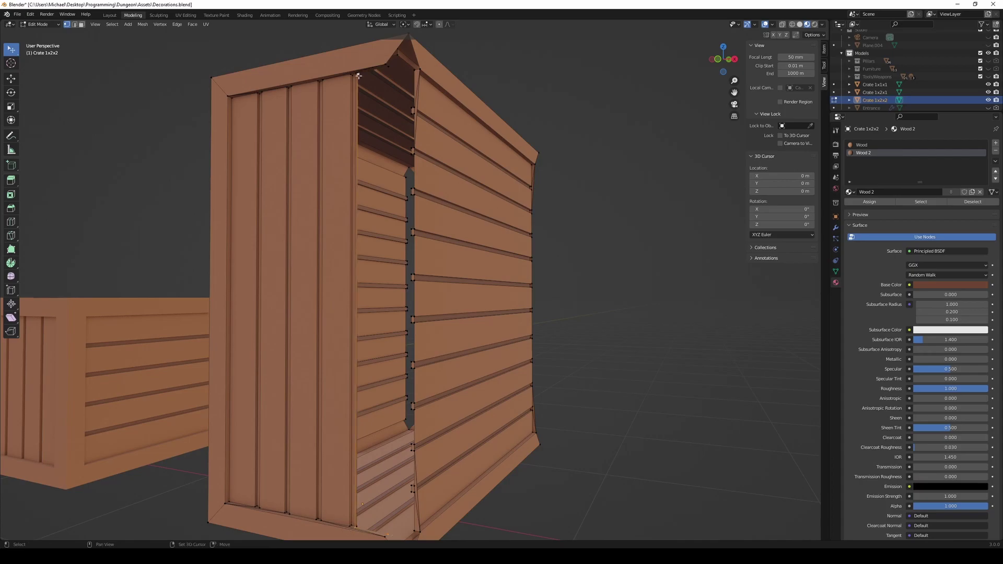
Inspect the crate's corner, bottom edge and open side from several angles.
{"action": "middle_click_drag", "start_coordinate": [385, 533], "coordinate": [385, 443]}
{"action": "scroll", "coordinate": [385, 444], "scroll_direction": "up", "scroll_amount": 3}
{"action": "scroll", "coordinate": [388, 312], "scroll_direction": "up", "scroll_amount": 3}
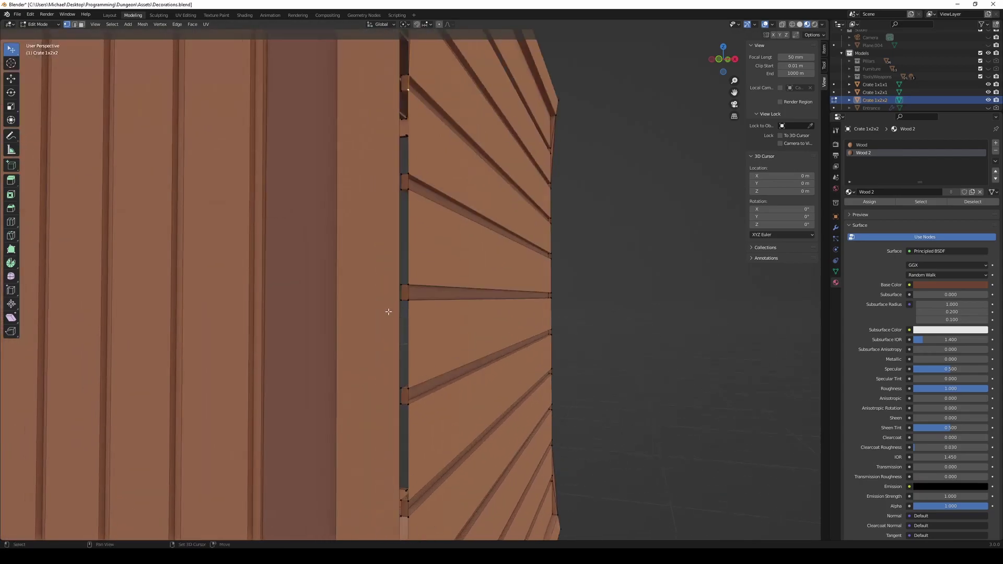
{"action": "middle_click_drag", "start_coordinate": [405, 286], "coordinate": [430, 390]}
{"action": "scroll", "coordinate": [425, 99], "scroll_direction": "down", "scroll_amount": 5}
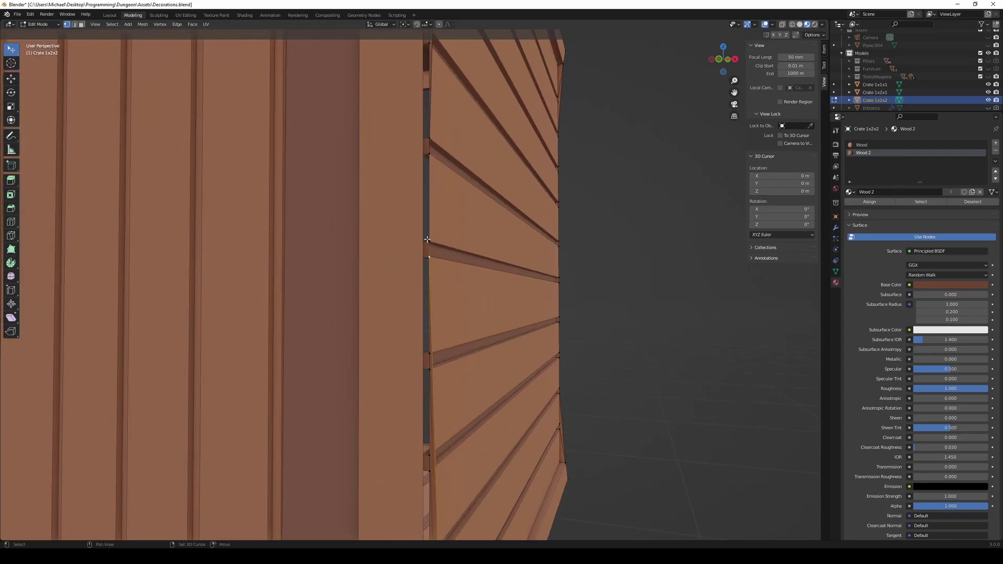
{"action": "mouse_move", "coordinate": [426, 99]}
{"action": "middle_mouse_down"}
{"action": "mouse_move", "coordinate": [392, 157]}
{"action": "mouse_move", "coordinate": [405, 202]}
{"action": "mouse_move", "coordinate": [553, 309]}
{"action": "middle_mouse_up"}
{"action": "scroll", "coordinate": [392, 157], "scroll_direction": "up", "scroll_amount": 3}
{"action": "scroll", "coordinate": [405, 203], "scroll_direction": "down", "scroll_amount": 5}
{"action": "key", "text": "KP_3"}
{"action": "middle_click_drag", "start_coordinate": [470, 313], "coordinate": [365, 261]}
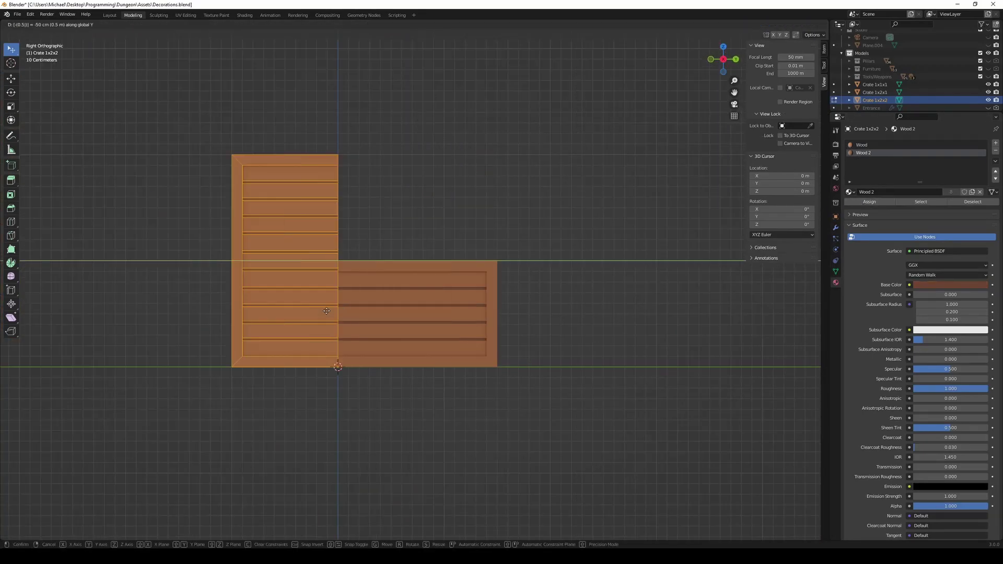
Remove the extra edge loops, select the bottom edge loop and return to Object Mode.
{"action": "left_click", "coordinate": [836, 228]}
{"action": "scroll", "coordinate": [421, 282], "scroll_direction": "up", "scroll_amount": 2}
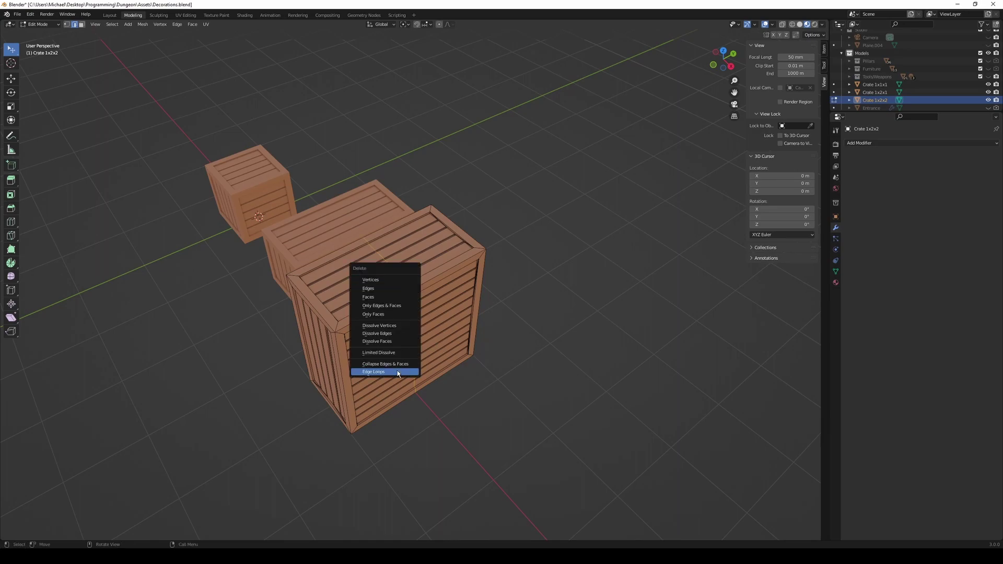
{"action": "left_click", "coordinate": [398, 373]}
{"action": "mouse_move", "coordinate": [397, 373]}
{"action": "middle_mouse_down"}
{"action": "mouse_move", "coordinate": [366, 261]}
{"action": "mouse_move", "coordinate": [324, 324]}
{"action": "middle_mouse_up"}
{"action": "left_click", "coordinate": [111, 24]}
{"action": "left_click", "coordinate": [219, 48]}
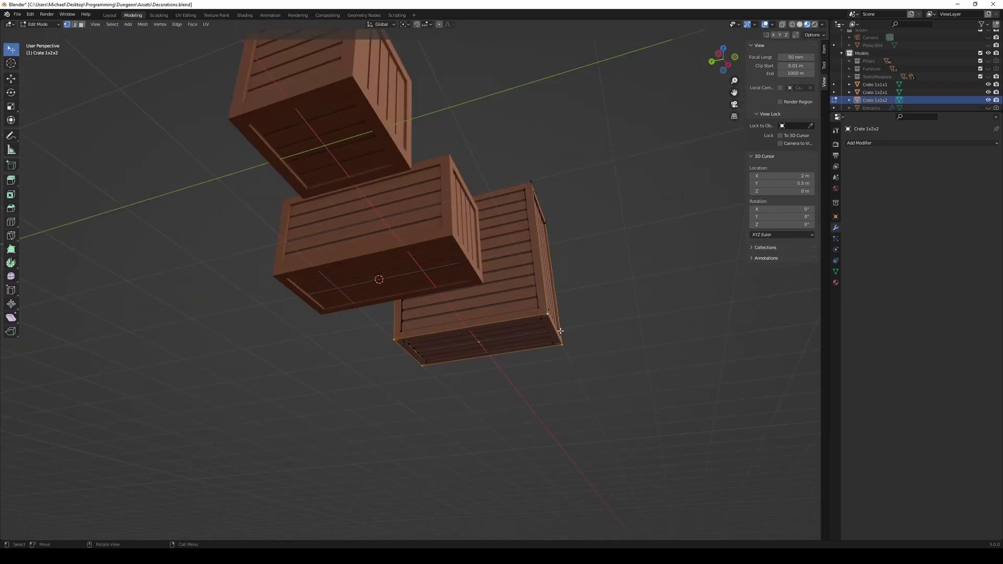
{"action": "key", "text": "Tab"}
{"action": "middle_click_drag", "start_coordinate": [560, 331], "coordinate": [376, 298]}
Duplicate the tall crate and place the copy to the right along X.
{"action": "key", "text": "shift+d"}
{"action": "key", "text": "x"}
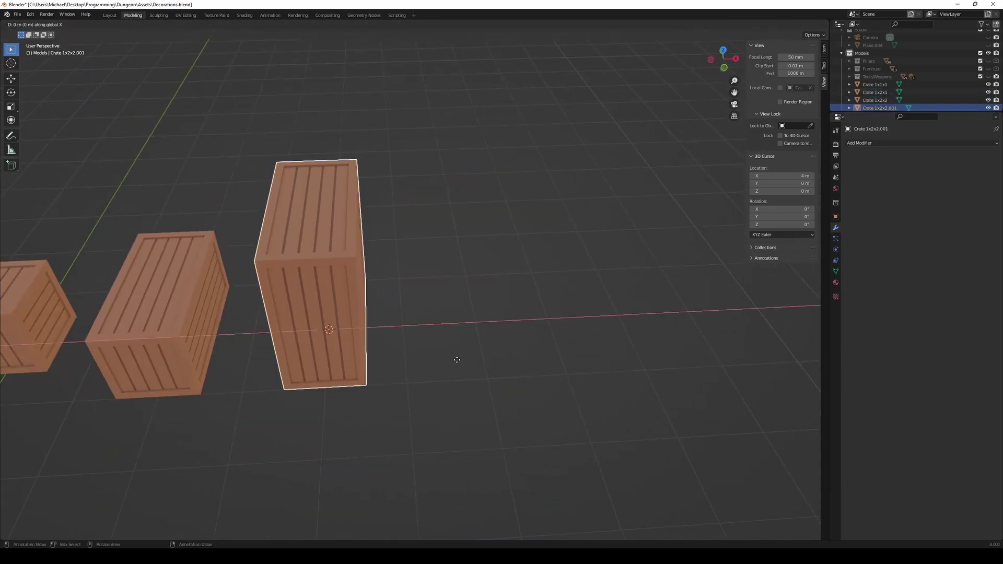
{"action": "left_click", "coordinate": [457, 360]}
{"action": "mouse_move", "coordinate": [457, 360]}
{"action": "middle_mouse_down"}
{"action": "mouse_move", "coordinate": [488, 342]}
{"action": "mouse_move", "coordinate": [473, 316]}
{"action": "middle_mouse_up"}
In Edit Mode, set the 3D cursor at the crate's side as the mirror pivot.
{"action": "key", "text": "Tab"}
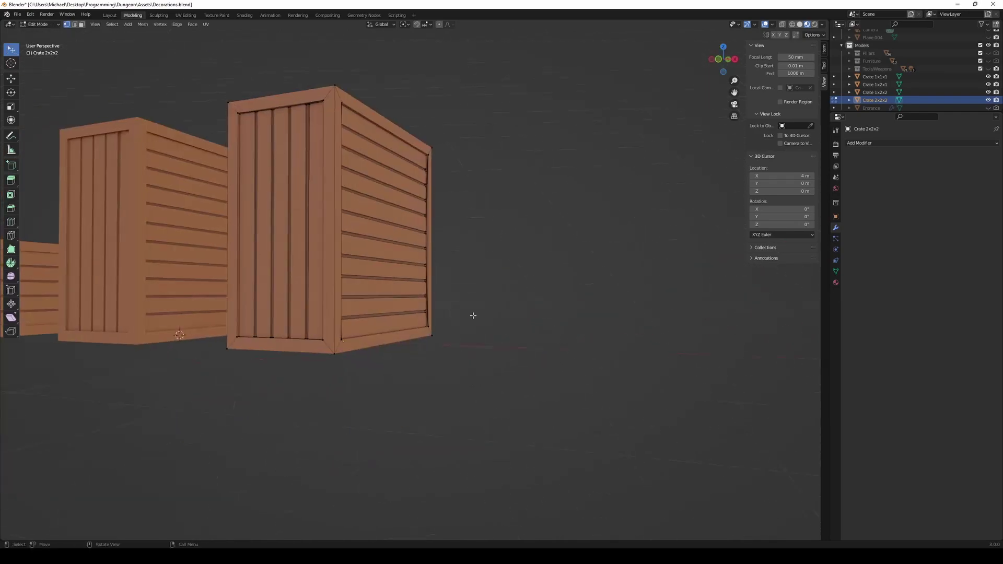
{"action": "left_click", "coordinate": [143, 24]}
{"action": "left_click", "coordinate": [859, 143]}
{"action": "middle_click_drag", "start_coordinate": [846, 215], "coordinate": [440, 226]}
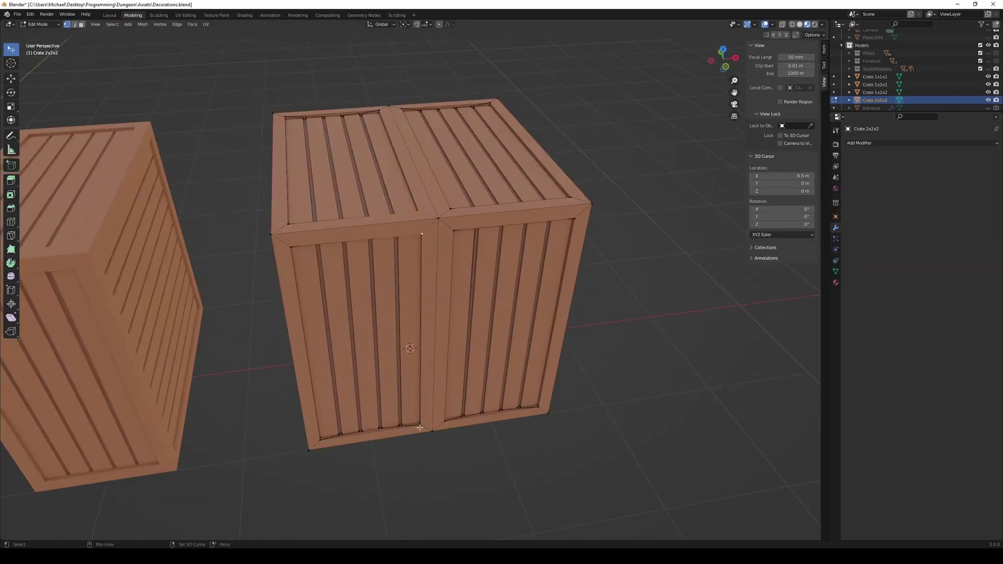
{"action": "middle_click_drag", "start_coordinate": [380, 112], "coordinate": [413, 245]}
Check both crate halves from the front, above and a lower side angle.
{"action": "right_click", "coordinate": [413, 245]}
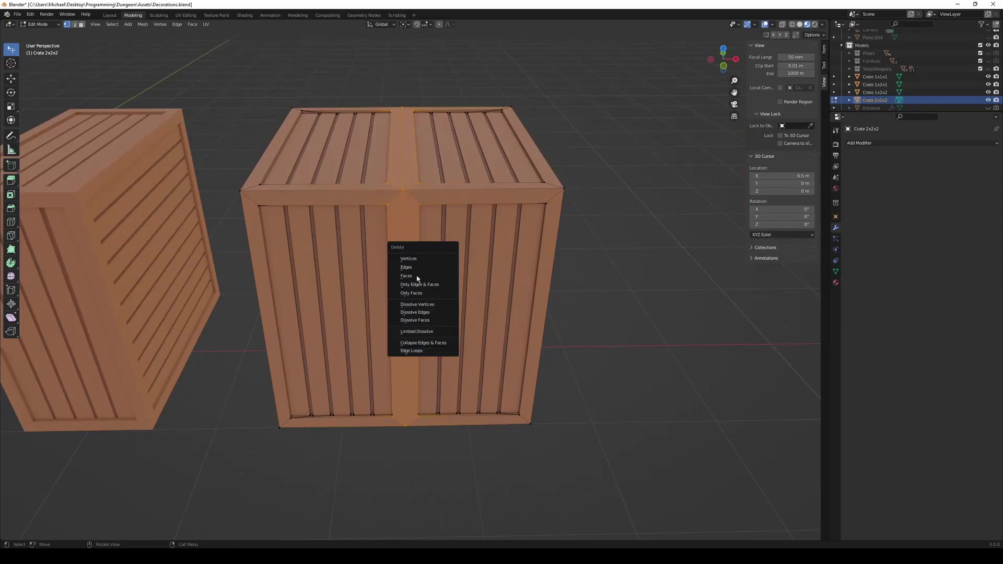
{"action": "key", "text": "Escape"}
{"action": "key", "text": "KP_1"}
{"action": "middle_click_drag", "start_coordinate": [575, 209], "coordinate": [514, 237]}
{"action": "mouse_move", "coordinate": [462, 267]}
{"action": "middle_mouse_down"}
{"action": "mouse_move", "coordinate": [502, 394]}
{"action": "mouse_move", "coordinate": [410, 218]}
{"action": "mouse_move", "coordinate": [440, 443]}
{"action": "mouse_move", "coordinate": [376, 271]}
{"action": "mouse_move", "coordinate": [346, 154]}
{"action": "mouse_move", "coordinate": [448, 468]}
{"action": "mouse_move", "coordinate": [533, 384]}
{"action": "middle_mouse_up"}
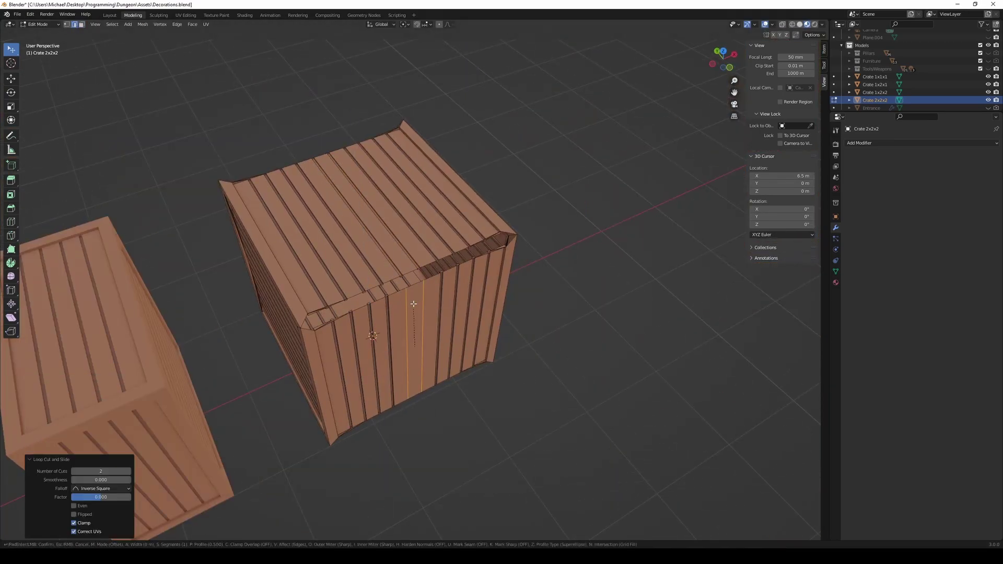
{"action": "middle_click_drag", "start_coordinate": [413, 304], "coordinate": [348, 275]}
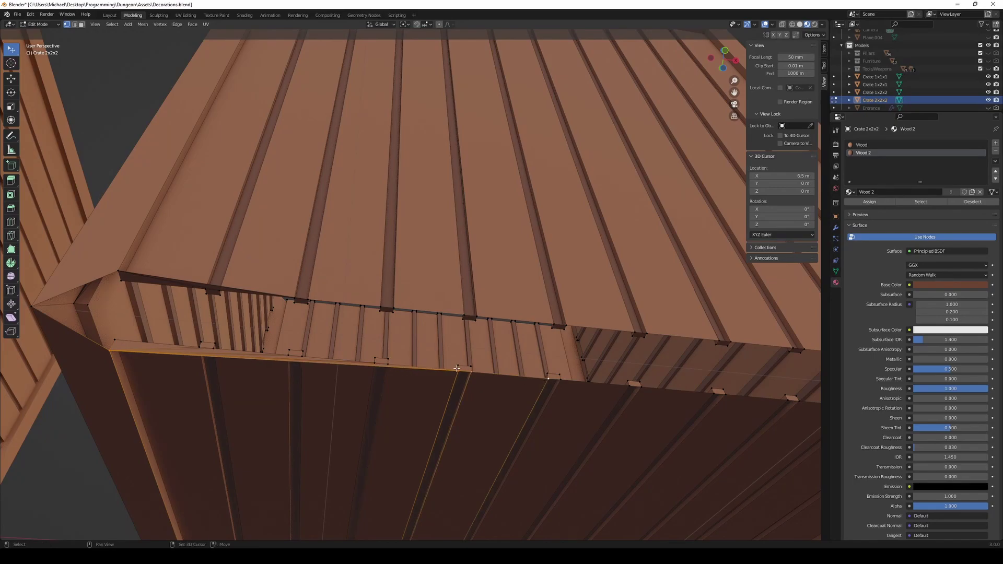
Select a different top edge of Crate 2x2x2 while orbiting around it.
{"action": "middle_click_drag", "start_coordinate": [456, 368], "coordinate": [560, 399]}
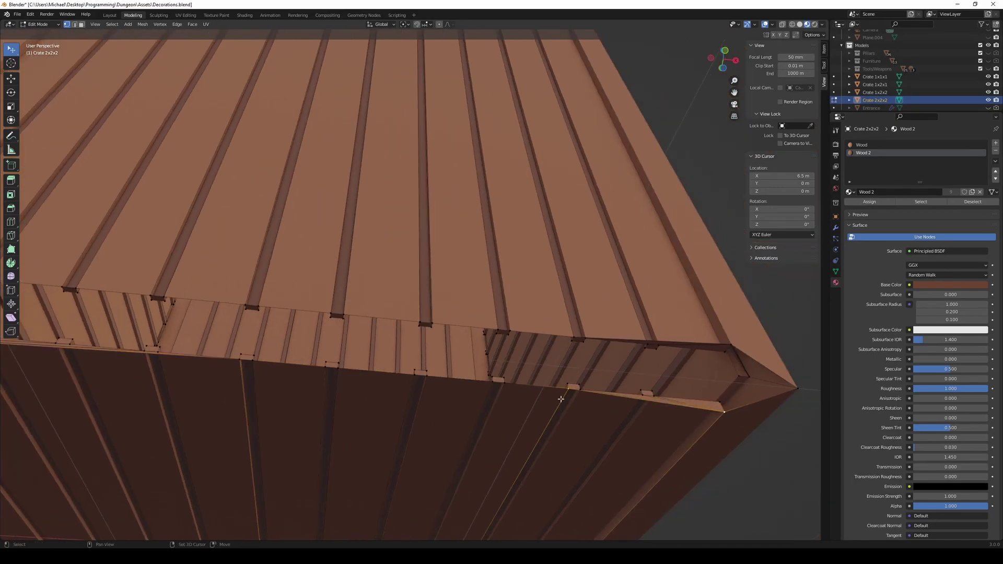
{"action": "middle_click_drag", "start_coordinate": [433, 376], "coordinate": [289, 362]}
{"action": "left_click", "coordinate": [580, 375]}
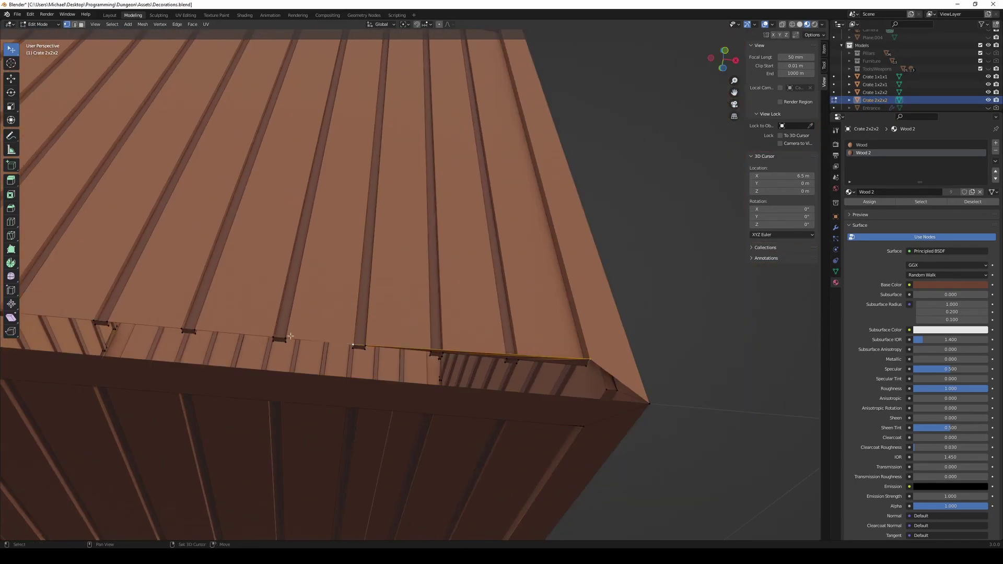
{"action": "mouse_move", "coordinate": [579, 375]}
{"action": "middle_mouse_down", "text": "shift"}
{"action": "mouse_move", "coordinate": [481, 360]}
{"action": "mouse_move", "coordinate": [487, 383]}
{"action": "mouse_move", "coordinate": [470, 359]}
{"action": "middle_mouse_up", "text": "shift"}
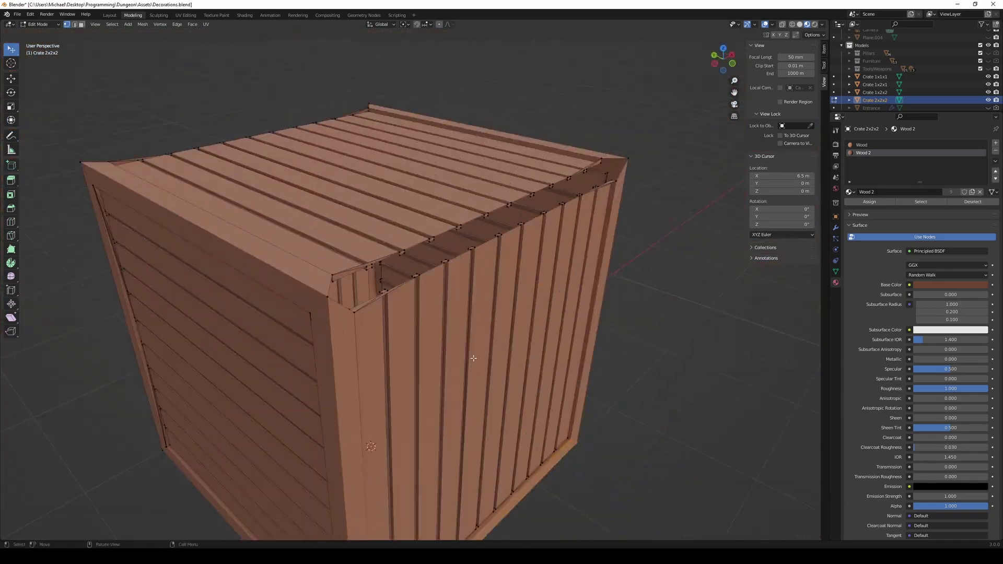
Orbit and zoom to inspect the gap between the crate's top boards.
{"action": "scroll", "coordinate": [522, 209], "scroll_direction": "up", "scroll_amount": 5}
{"action": "scroll", "coordinate": [527, 194], "scroll_direction": "down", "scroll_amount": 3}
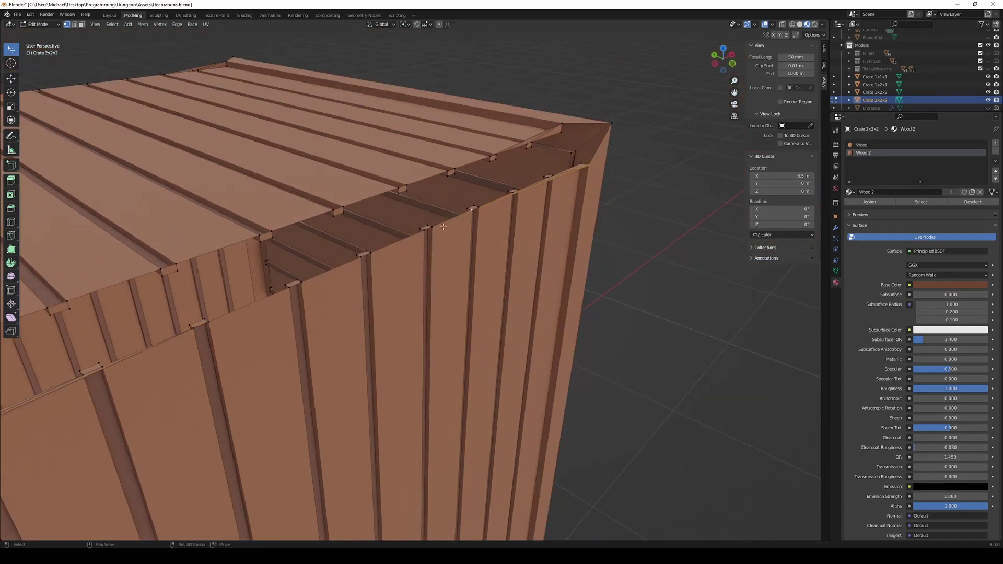
{"action": "middle_click_drag", "start_coordinate": [443, 226], "coordinate": [379, 285]}
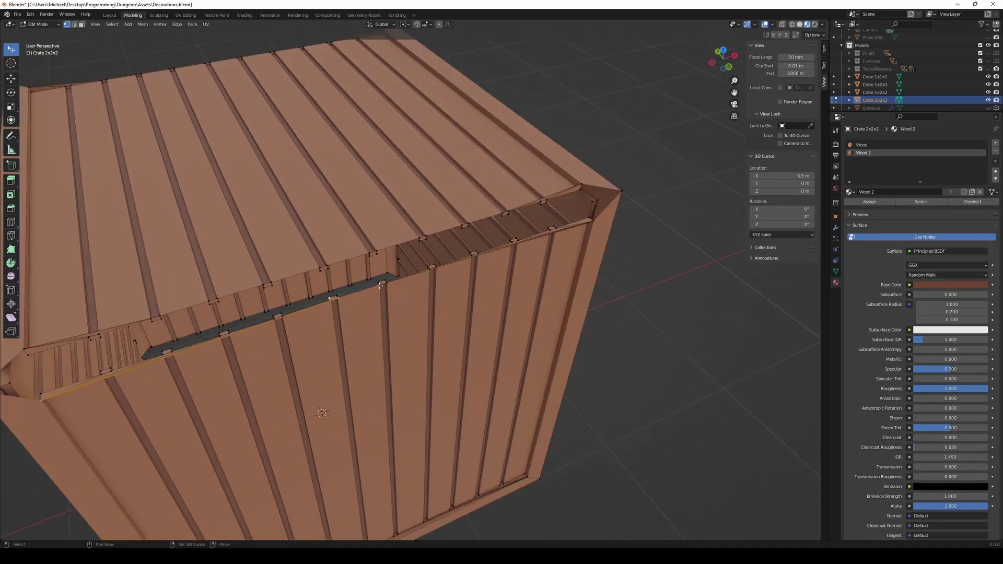
{"action": "middle_click_drag", "start_coordinate": [329, 309], "coordinate": [186, 325]}
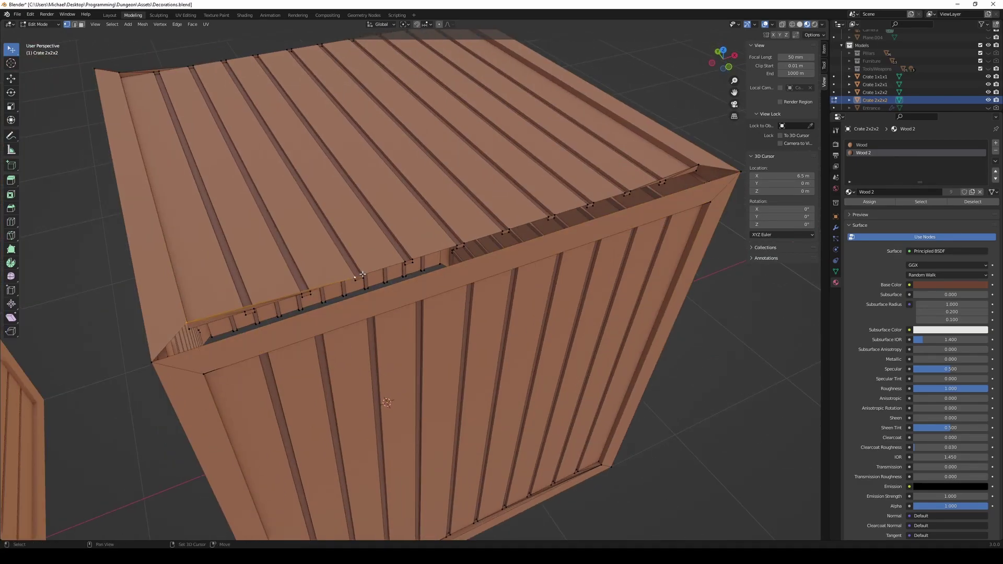
{"action": "middle_click_drag", "start_coordinate": [526, 269], "coordinate": [538, 252]}
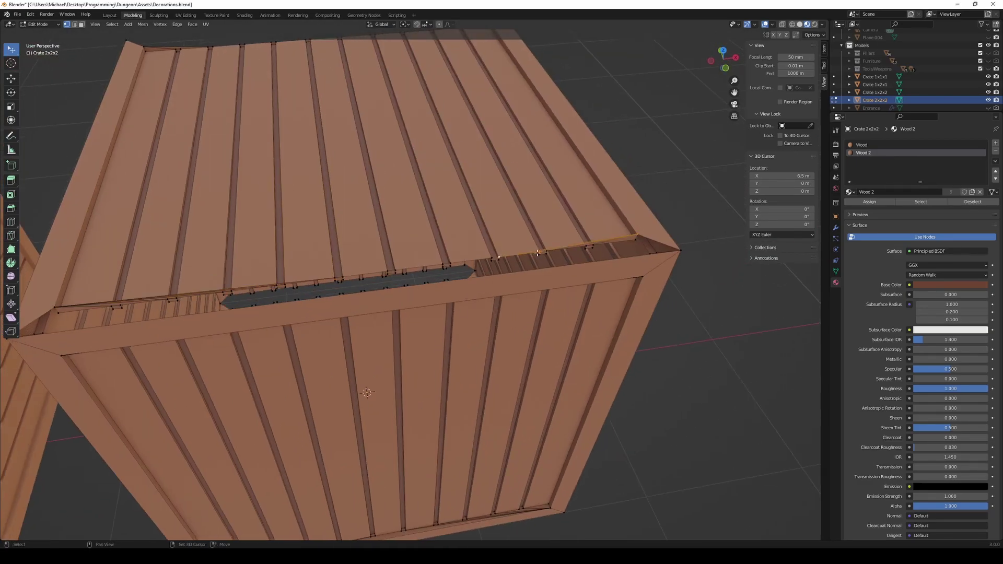
{"action": "scroll", "coordinate": [347, 277], "scroll_direction": "down", "scroll_amount": 5}
{"action": "middle_click_drag", "start_coordinate": [716, 408], "coordinate": [513, 285]}
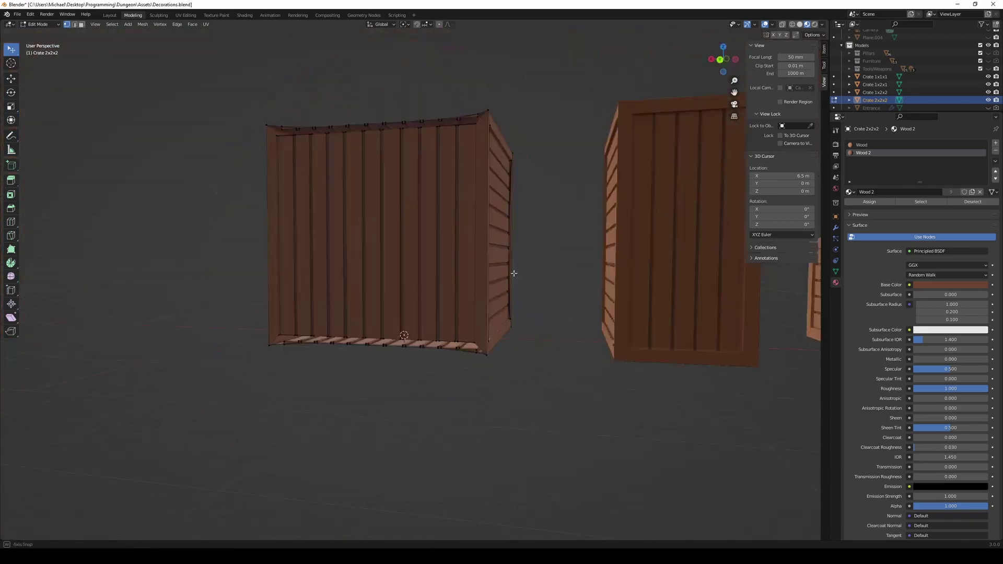
Select the whole mesh, return to Object Mode and apply Crate 2x2x2's Mirror modifier.
{"action": "key", "text": "a"}
{"action": "key", "text": "KP_7"}
{"action": "key", "text": "x"}
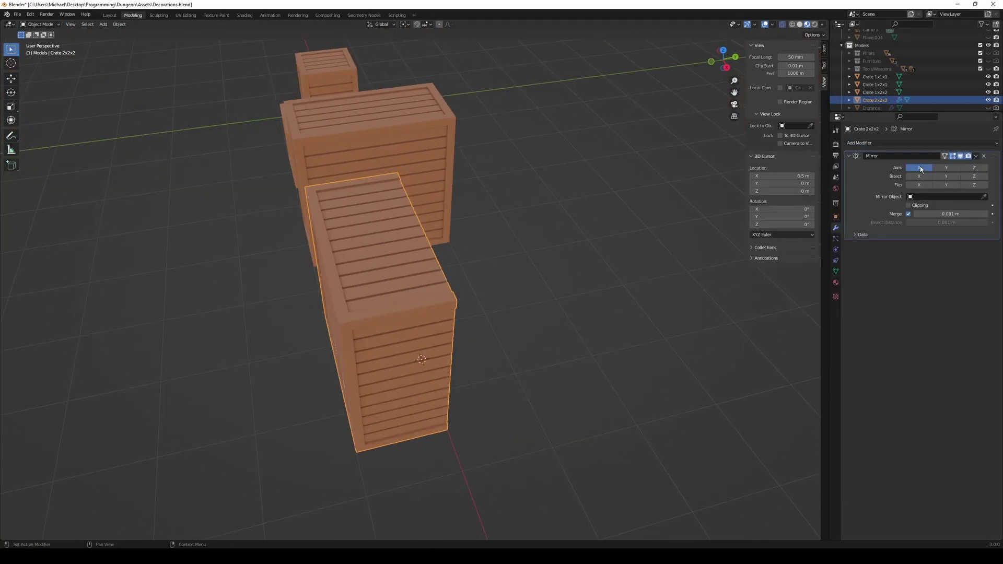
{"action": "key", "text": "alt+a"}
{"action": "scroll", "coordinate": [591, 352], "scroll_direction": "up", "scroll_amount": 5}
{"action": "scroll", "coordinate": [511, 354], "scroll_direction": "down", "scroll_amount": 5}
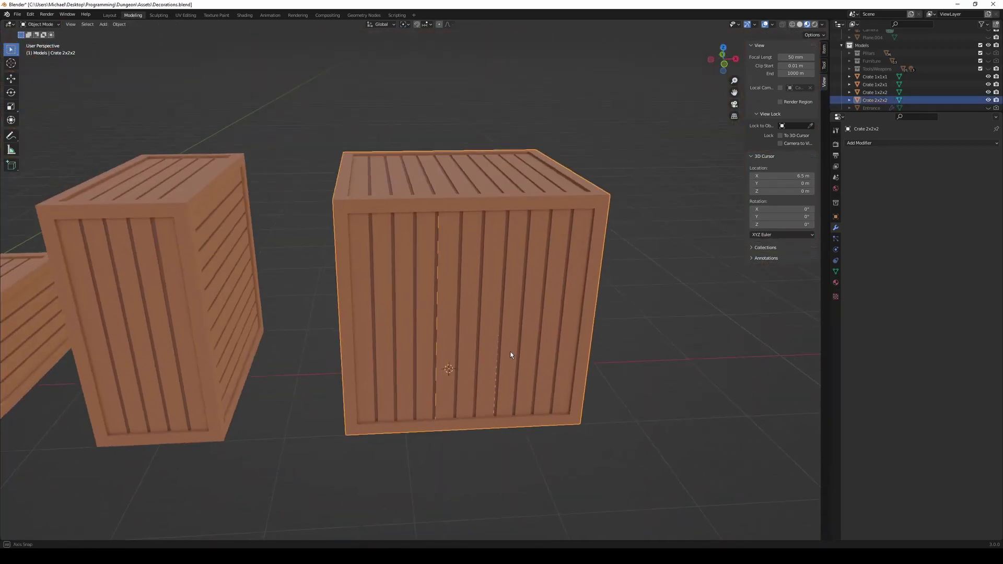
{"action": "scroll", "coordinate": [484, 336], "scroll_direction": "up", "scroll_amount": 5}
{"action": "middle_click_drag", "start_coordinate": [483, 336], "coordinate": [430, 309]}
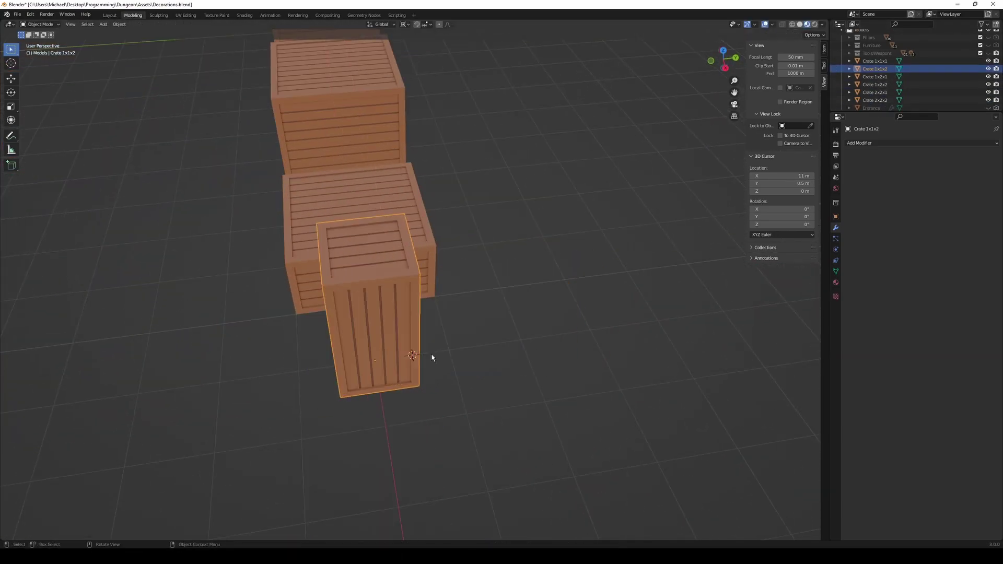
{"action": "middle_click_drag", "start_coordinate": [455, 390], "coordinate": [465, 381]}
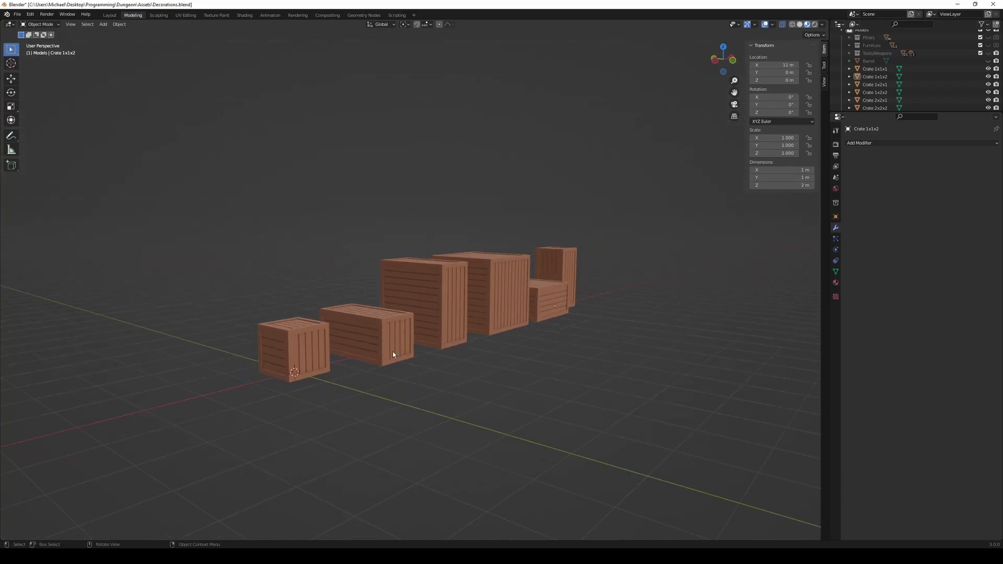
{"action": "middle_click_drag", "start_coordinate": [392, 354], "coordinate": [378, 376]}
{"action": "scroll", "coordinate": [306, 370], "scroll_direction": "up", "scroll_amount": 3}
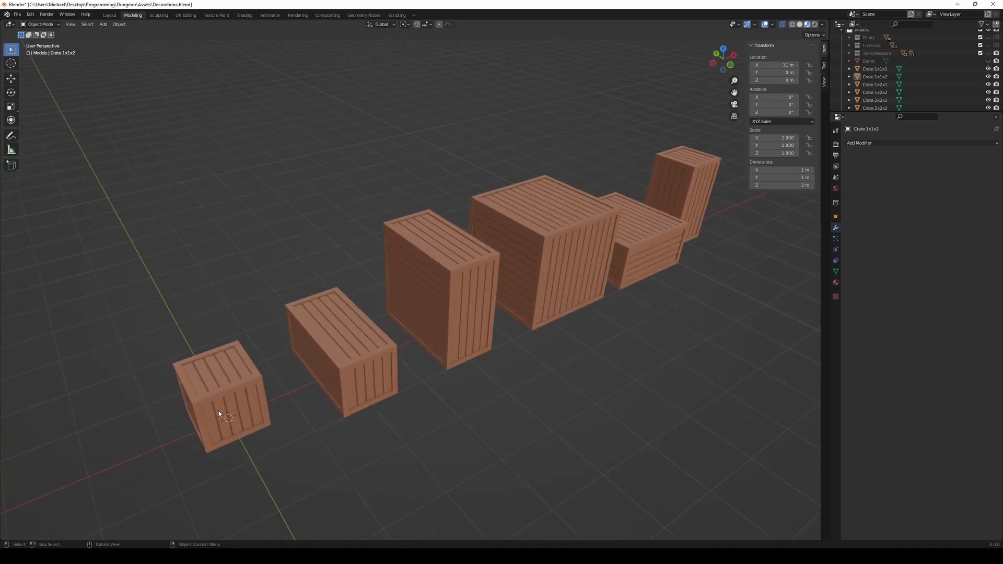
{"action": "middle_click_drag", "start_coordinate": [524, 371], "coordinate": [310, 452]}
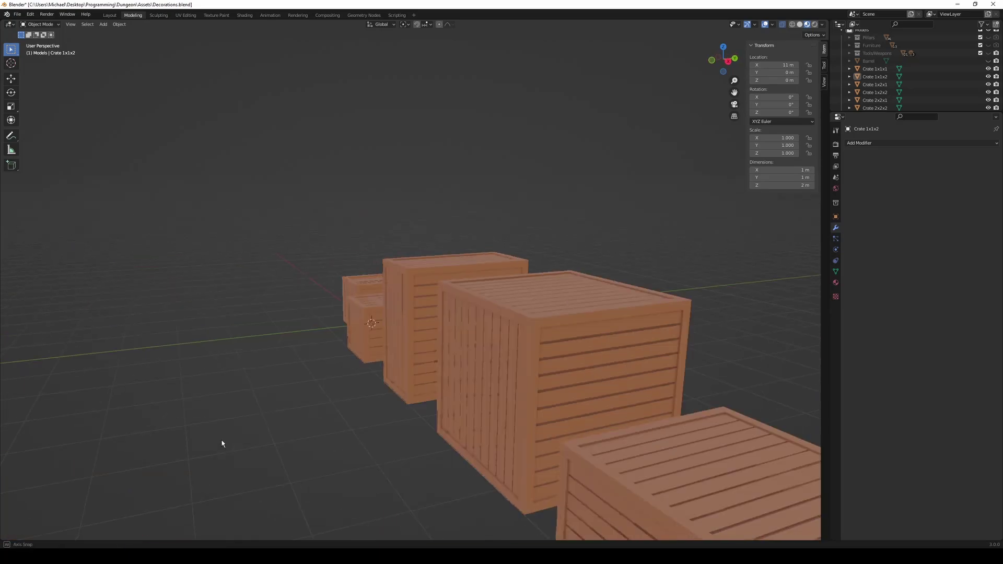
{"action": "middle_click_drag", "start_coordinate": [309, 449], "coordinate": [356, 459]}
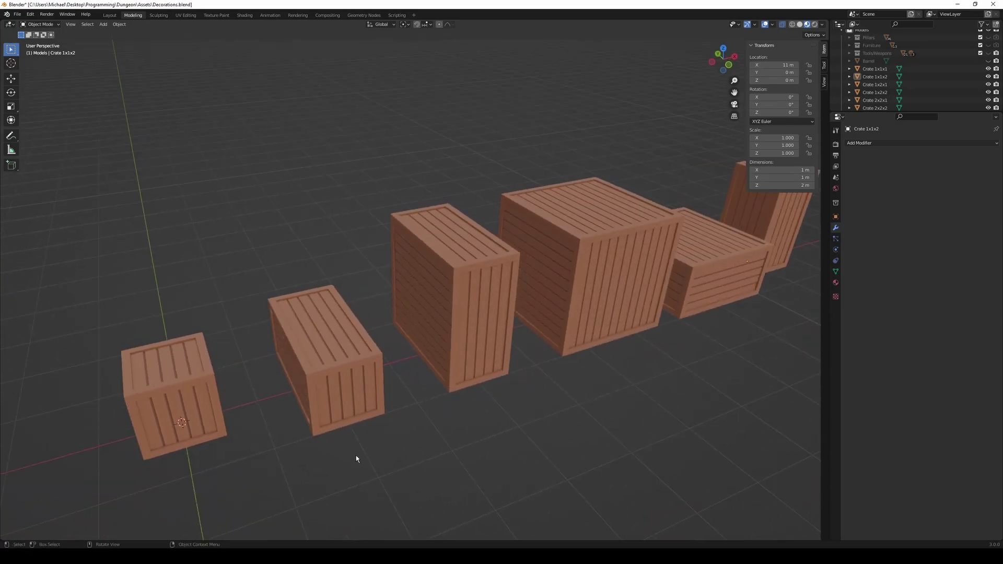
{"action": "scroll", "coordinate": [266, 460], "scroll_direction": "up", "scroll_amount": 3}
{"action": "middle_click_drag", "start_coordinate": [267, 455], "coordinate": [363, 443]}
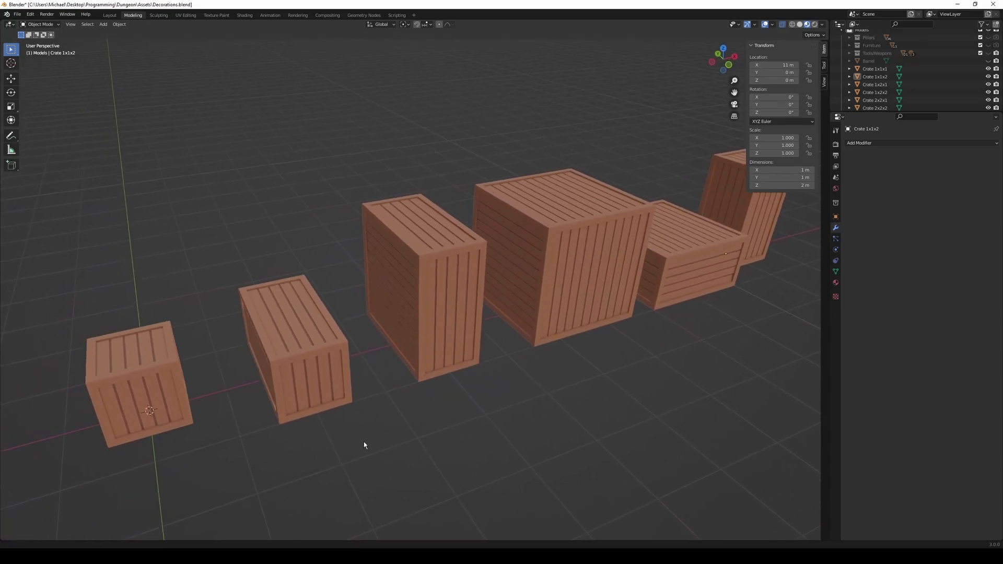
{"action": "left_click", "coordinate": [306, 387]}
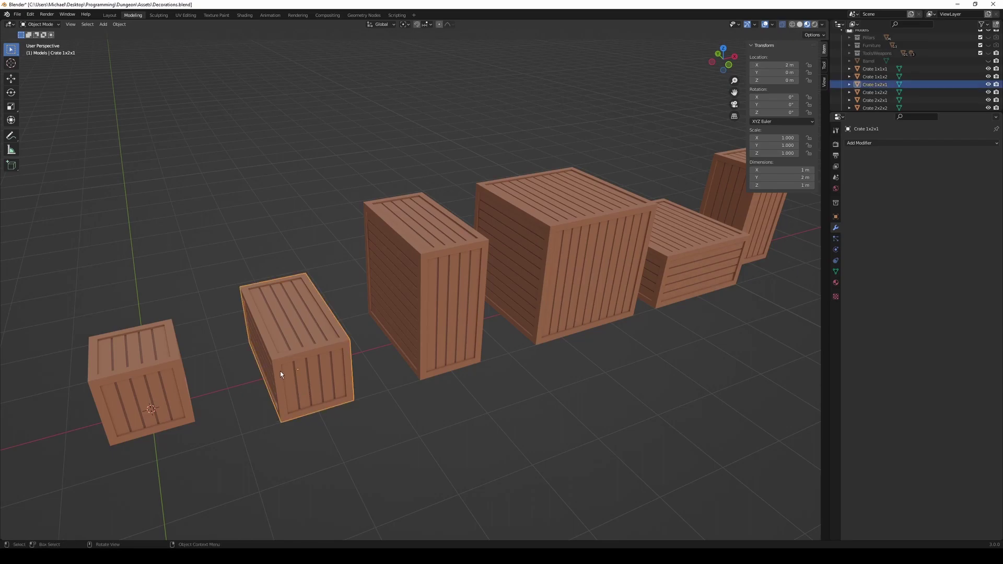
{"action": "key", "text": "Tab"}
{"action": "scroll", "coordinate": [280, 371], "scroll_direction": "up", "scroll_amount": 4}
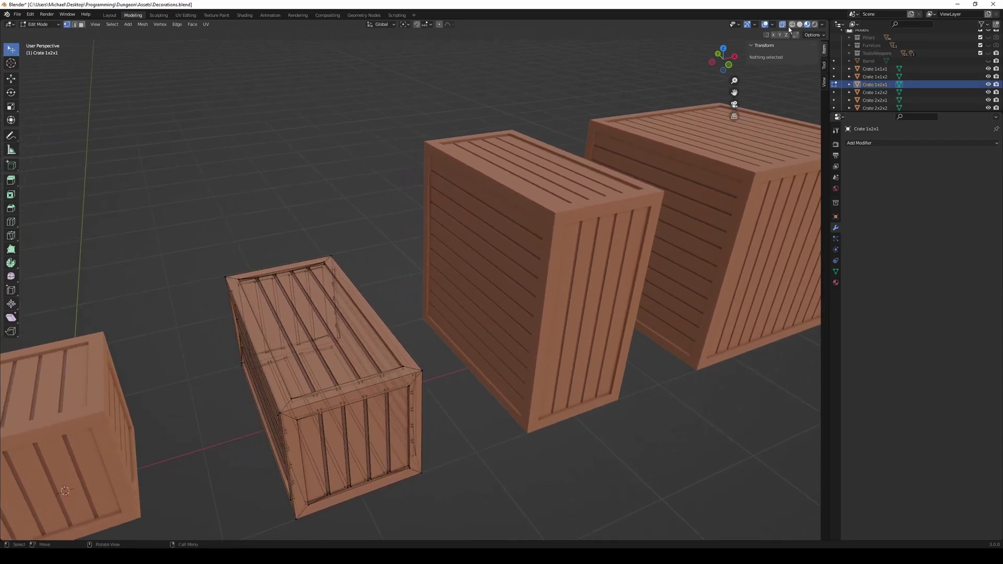
{"action": "left_click", "coordinate": [783, 24]}
{"action": "middle_click_drag", "start_coordinate": [459, 444], "coordinate": [503, 441]}
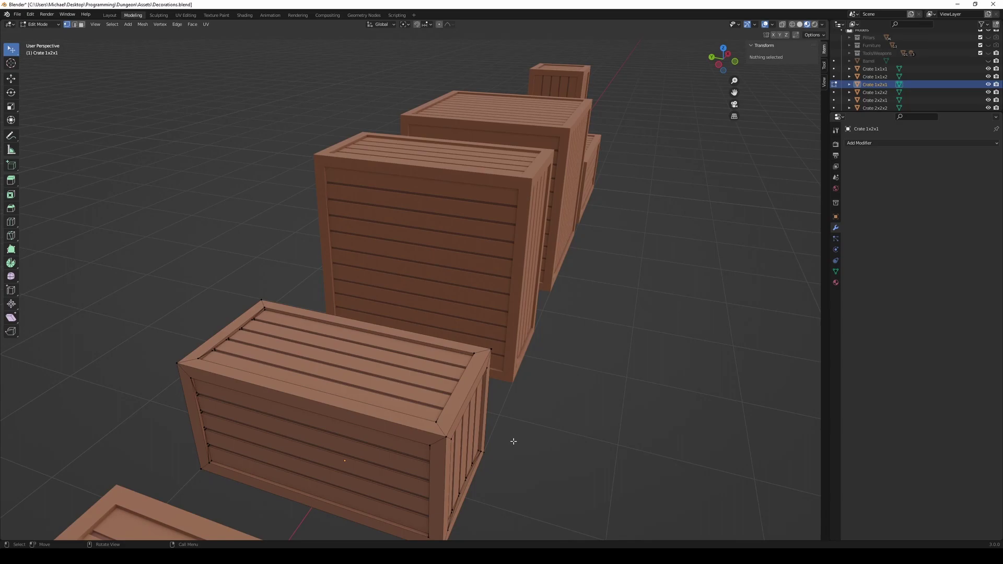
{"action": "key", "text": "Tab"}
{"action": "scroll", "coordinate": [515, 439], "scroll_direction": "down", "scroll_amount": 1}
{"action": "scroll", "coordinate": [515, 437], "scroll_direction": "down", "scroll_amount": 4}
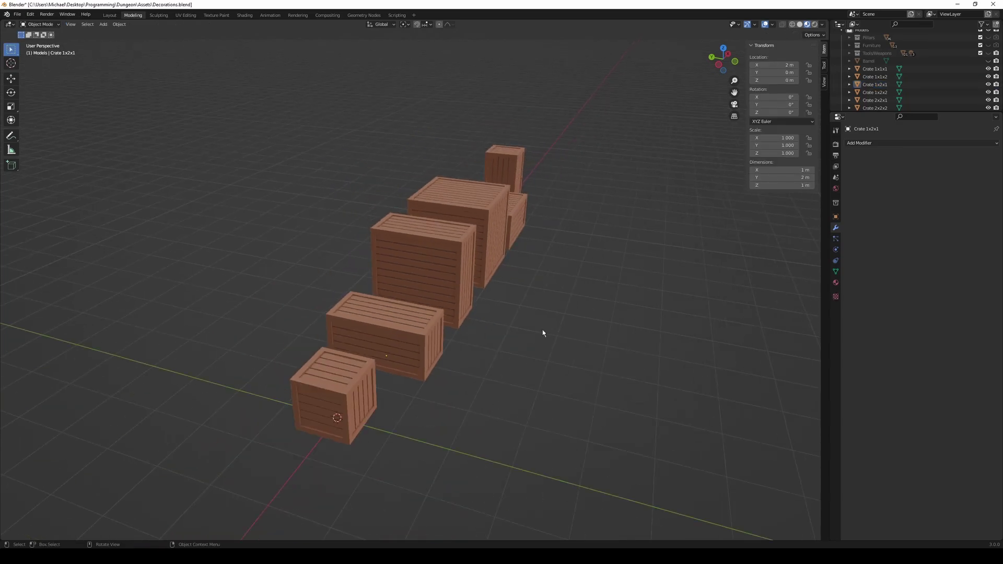
{"action": "scroll", "coordinate": [580, 305], "scroll_direction": "up", "scroll_amount": 2}
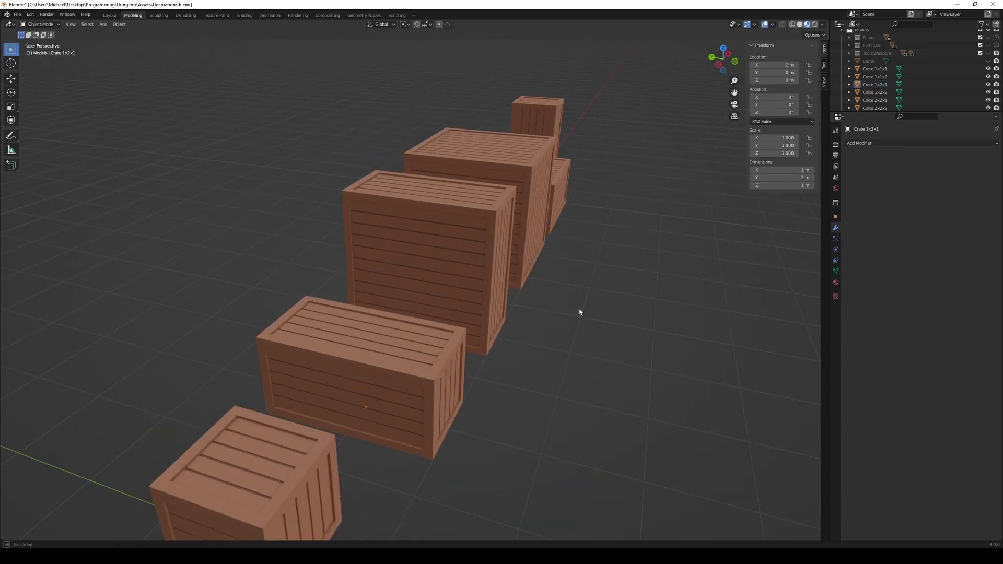
{"action": "mouse_move", "coordinate": [579, 311]}
{"action": "middle_mouse_down"}
{"action": "mouse_move", "coordinate": [550, 309]}
{"action": "mouse_move", "coordinate": [213, 456]}
{"action": "middle_mouse_up"}
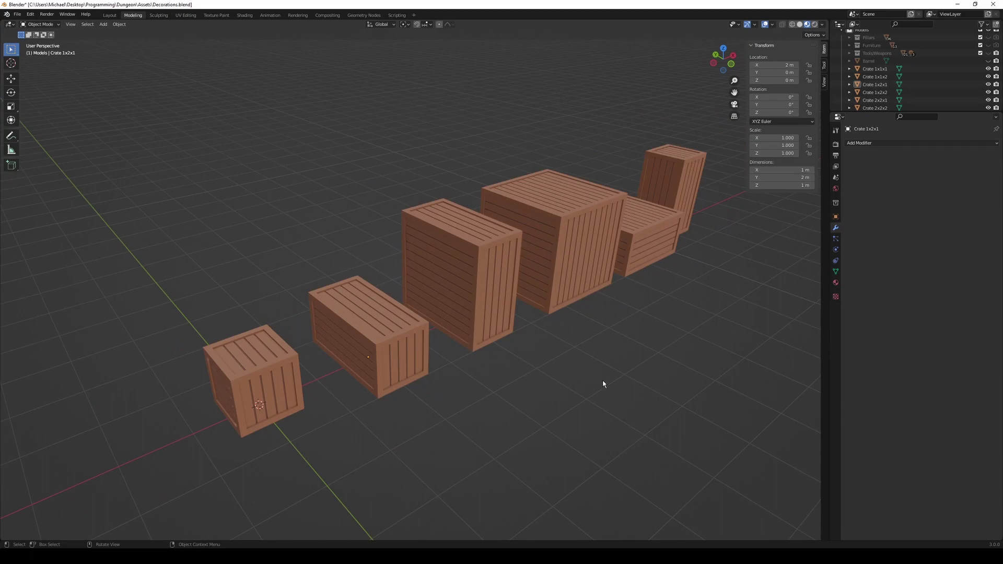
{"action": "scroll", "coordinate": [287, 455], "scroll_direction": "up", "scroll_amount": 2}
{"action": "scroll", "coordinate": [362, 412], "scroll_direction": "down", "scroll_amount": 1}
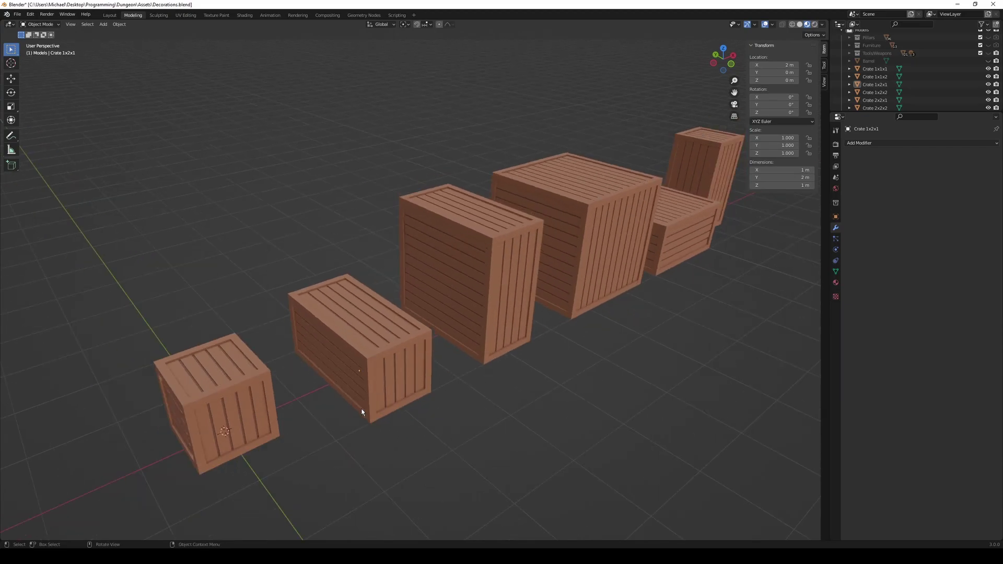
{"action": "mouse_move", "coordinate": [650, 233]}
{"action": "middle_mouse_down"}
{"action": "mouse_move", "coordinate": [595, 262]}
{"action": "mouse_move", "coordinate": [331, 275]}
{"action": "mouse_move", "coordinate": [599, 313]}
{"action": "mouse_move", "coordinate": [508, 318]}
{"action": "mouse_move", "coordinate": [648, 318]}
{"action": "mouse_move", "coordinate": [650, 340]}
{"action": "mouse_move", "coordinate": [223, 347]}
{"action": "mouse_move", "coordinate": [340, 343]}
{"action": "middle_mouse_up"}
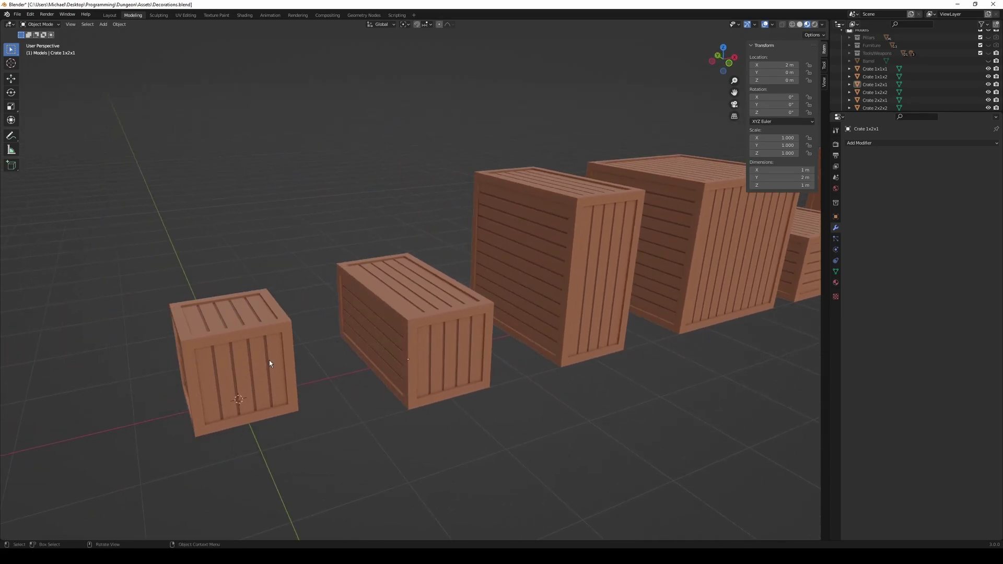
{"action": "mouse_move", "coordinate": [223, 385]}
{"action": "middle_mouse_down"}
{"action": "mouse_move", "coordinate": [369, 385]}
{"action": "mouse_move", "coordinate": [398, 375]}
{"action": "mouse_move", "coordinate": [300, 405]}
{"action": "middle_mouse_up"}
{"action": "scroll", "coordinate": [306, 401], "scroll_direction": "up", "scroll_amount": 4}
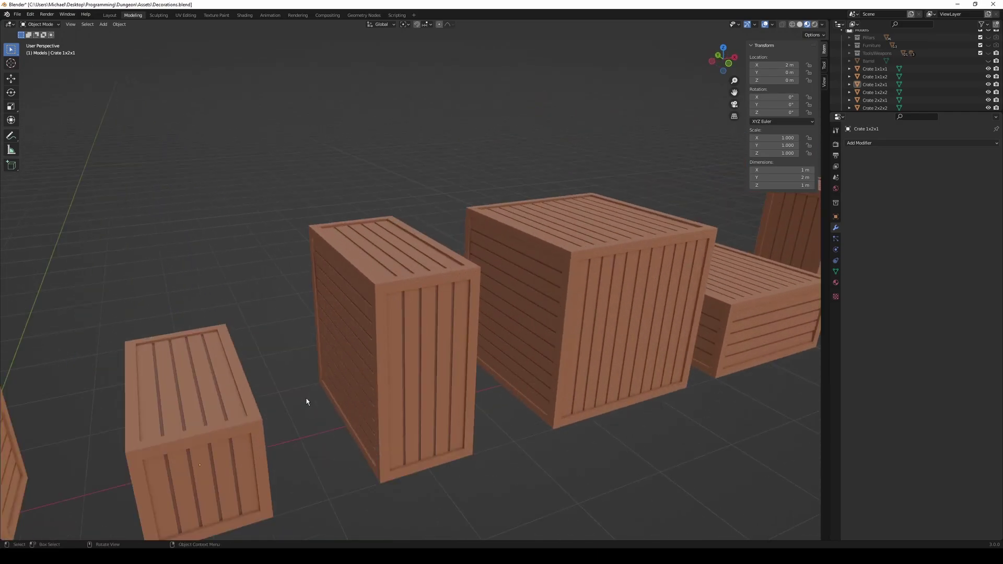
{"action": "left_click", "coordinate": [368, 317]}
Select the top front edge and front-left corner bevel faces of Crate 1x2x2.
{"action": "key", "text": "Tab"}
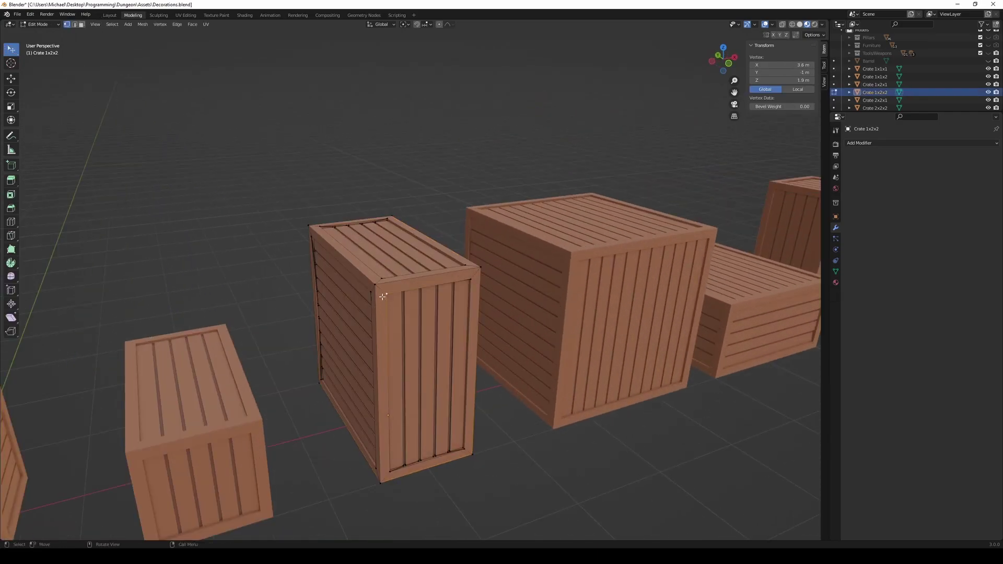
{"action": "key", "text": "Tab"}
{"action": "key", "text": "Tab"}
{"action": "left_click", "coordinate": [81, 25]}
{"action": "left_click", "coordinate": [387, 286]}
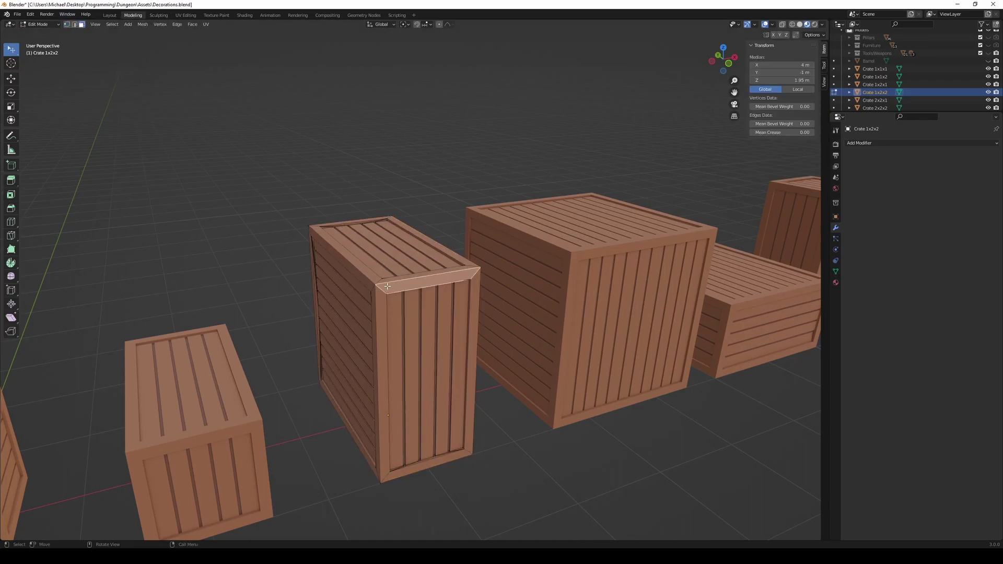
{"action": "left_click", "coordinate": [381, 297], "text": "shift"}
{"action": "left_click", "coordinate": [382, 278], "text": "shift"}
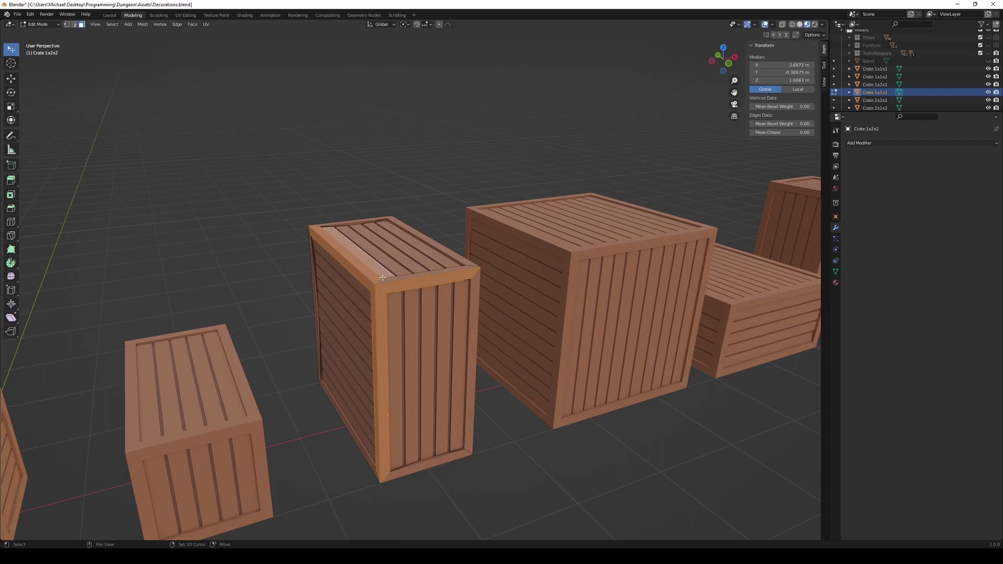
{"action": "left_click", "coordinate": [383, 280], "text": "shift"}
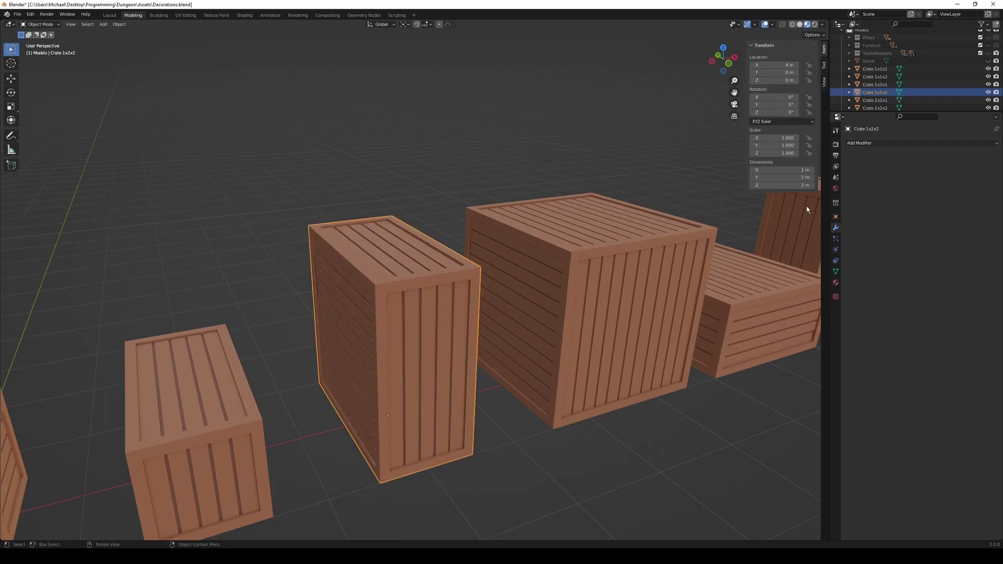
Assign Wood 2 to the selected bevel faces and return to Object Mode.
{"action": "left_click", "coordinate": [835, 282]}
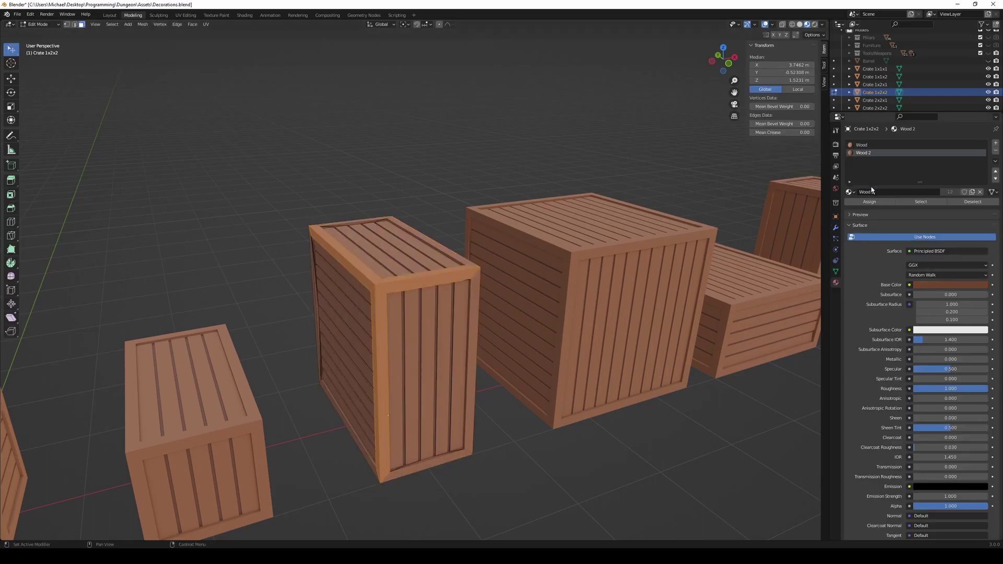
{"action": "left_click", "coordinate": [872, 206]}
{"action": "key", "text": "Tab"}
{"action": "left_click", "coordinate": [427, 475]}
Orbit around the crates to inspect the trim and undo the last two changes.
{"action": "middle_click_drag", "start_coordinate": [427, 475], "coordinate": [447, 467]}
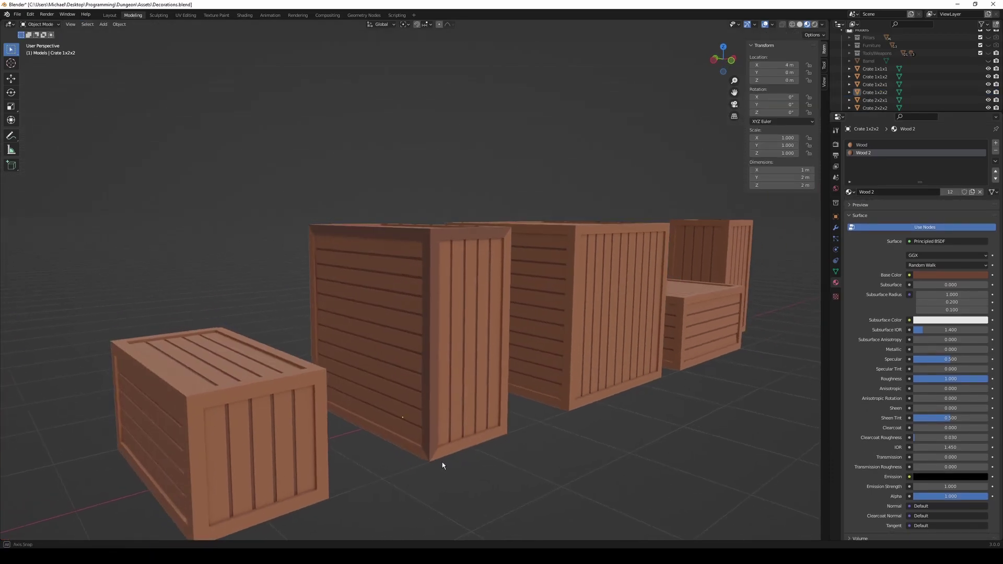
{"action": "middle_click_drag", "start_coordinate": [537, 320], "coordinate": [518, 354]}
{"action": "key", "text": "ctrl+z"}
{"action": "key", "text": "ctrl+z"}
{"action": "key", "text": "ctrl+z"}
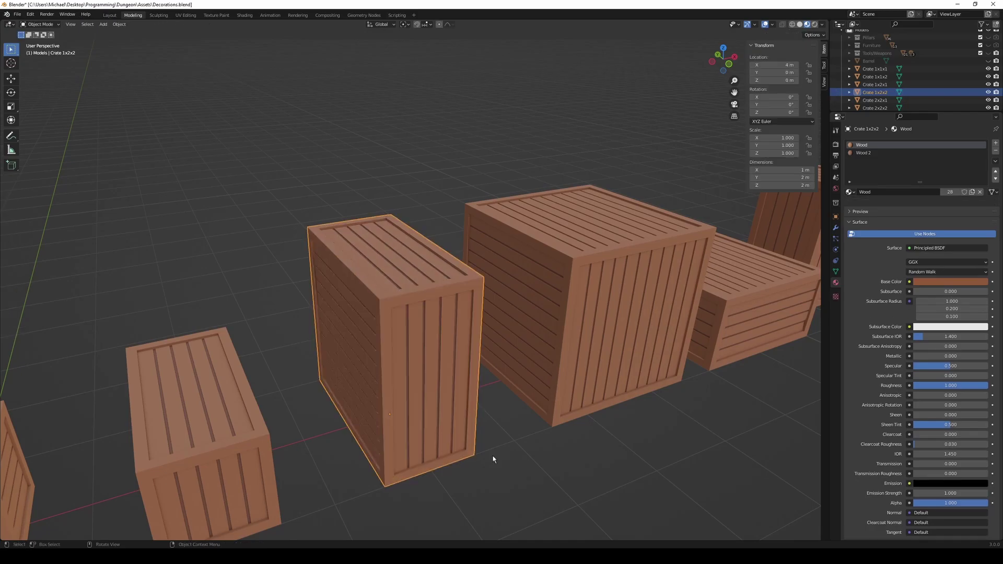
{"action": "key", "text": "ctrl+z"}
{"action": "scroll", "coordinate": [493, 460], "scroll_direction": "down", "scroll_amount": 5}
{"action": "middle_click_drag", "start_coordinate": [299, 410], "coordinate": [341, 396], "text": "shift"}
{"action": "scroll", "coordinate": [337, 399], "scroll_direction": "down", "scroll_amount": 2}
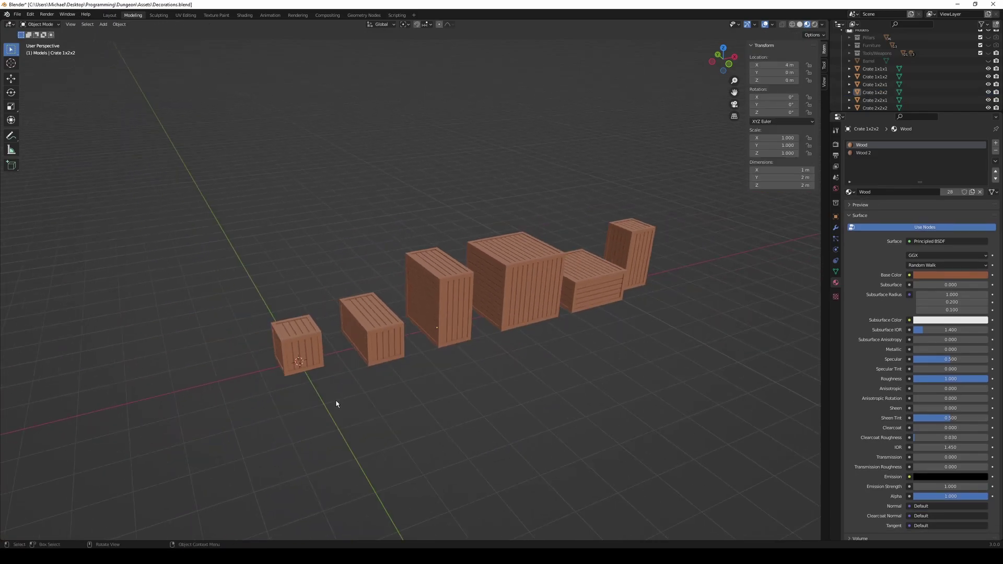
{"action": "scroll", "coordinate": [337, 402], "scroll_direction": "up", "scroll_amount": 3}
{"action": "scroll", "coordinate": [342, 399], "scroll_direction": "up", "scroll_amount": 2}
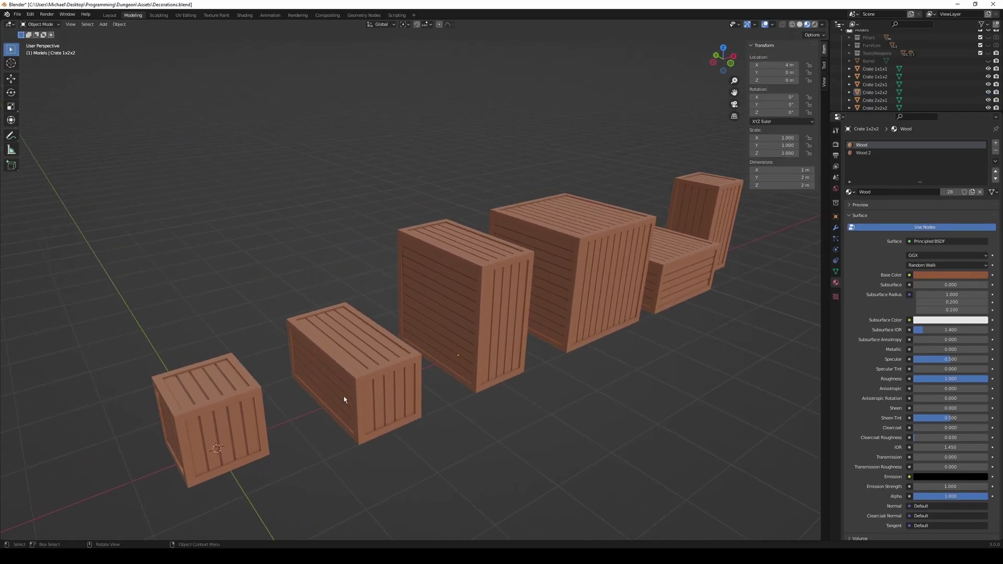